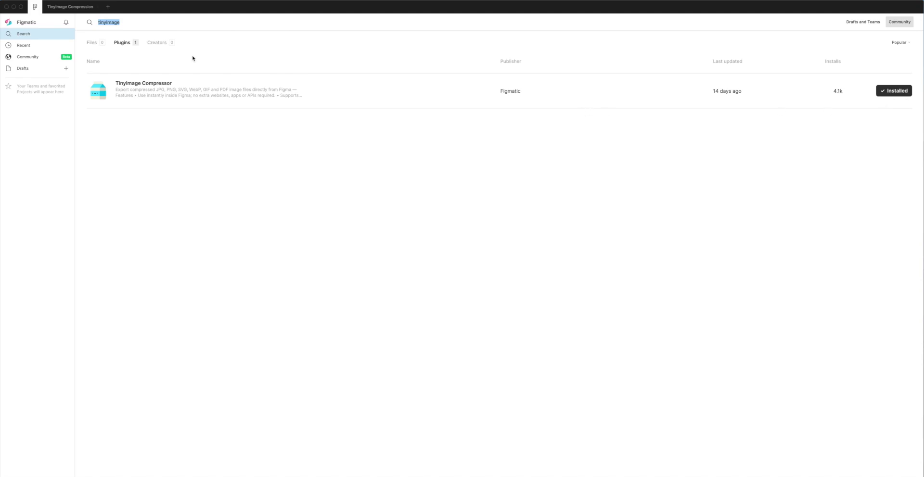
# Step: Open the TinyImage Compression file and run the TinyImage Compressor plugin
pyautogui.click(73, 10)
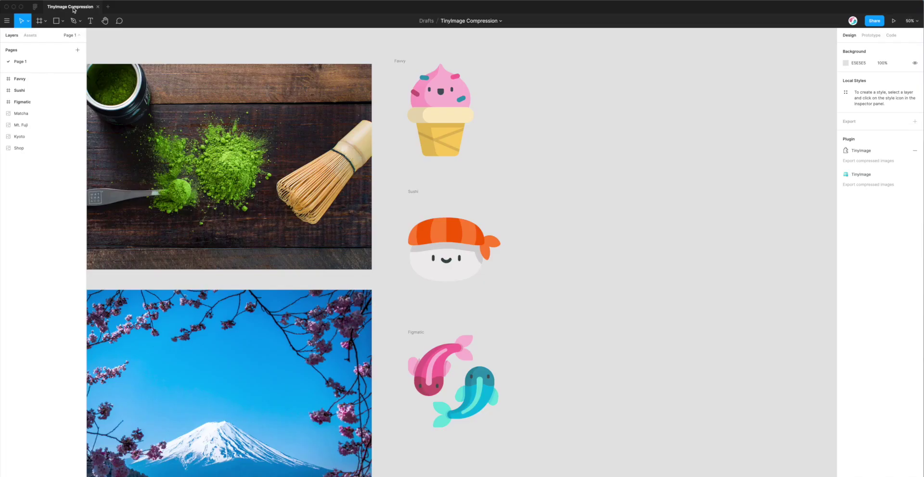
pyautogui.rightClick(531, 90)
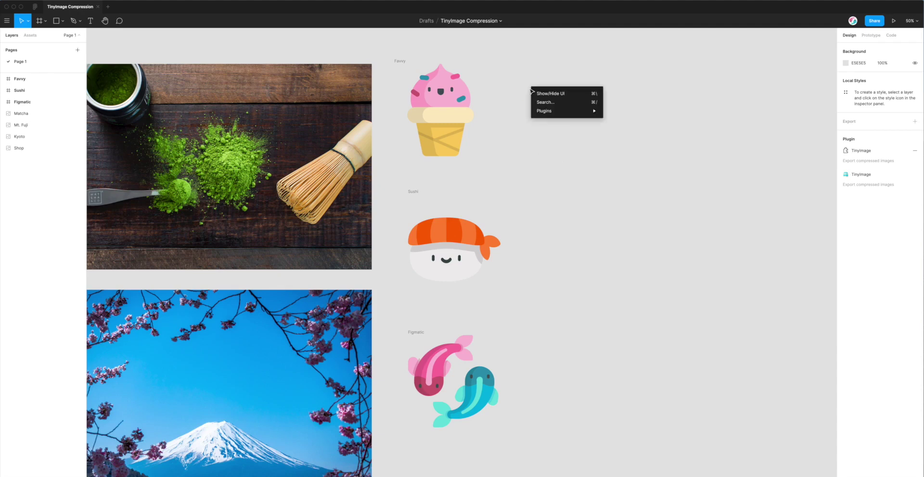
pyautogui.moveTo(554, 112)
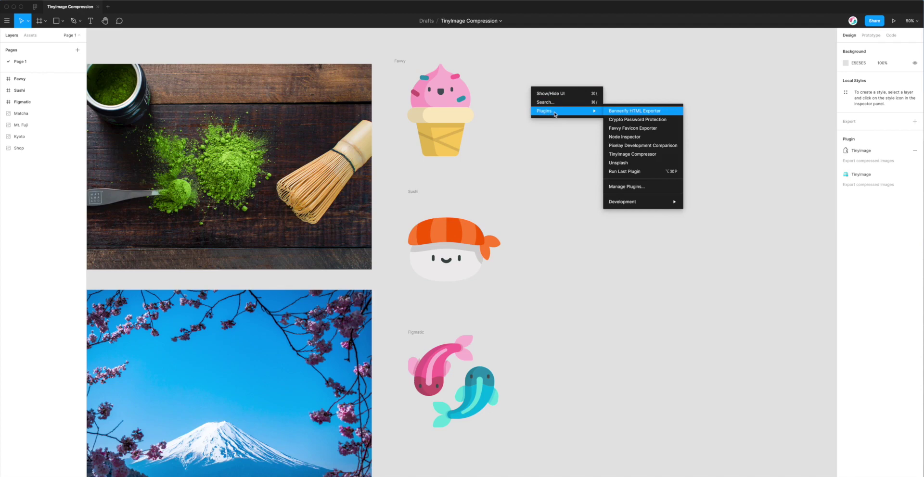
pyautogui.click(635, 156)
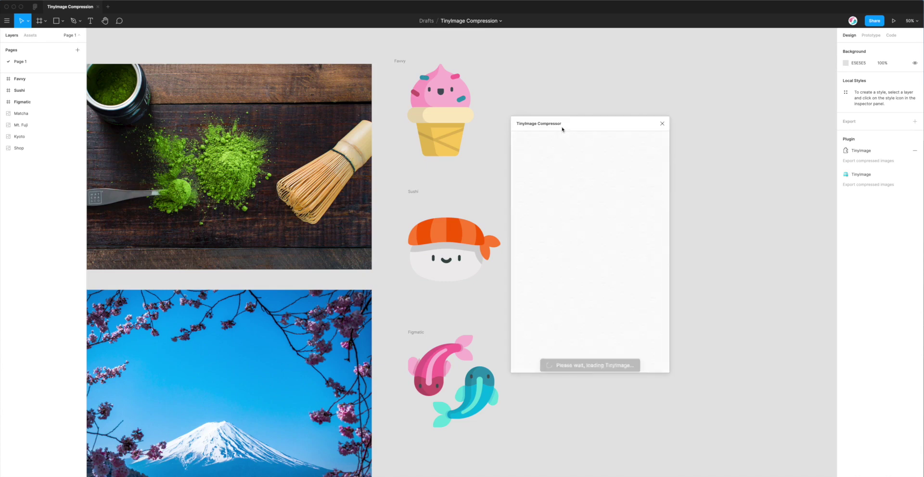
pyautogui.moveTo(562, 126); pyautogui.dragTo(566, 120)
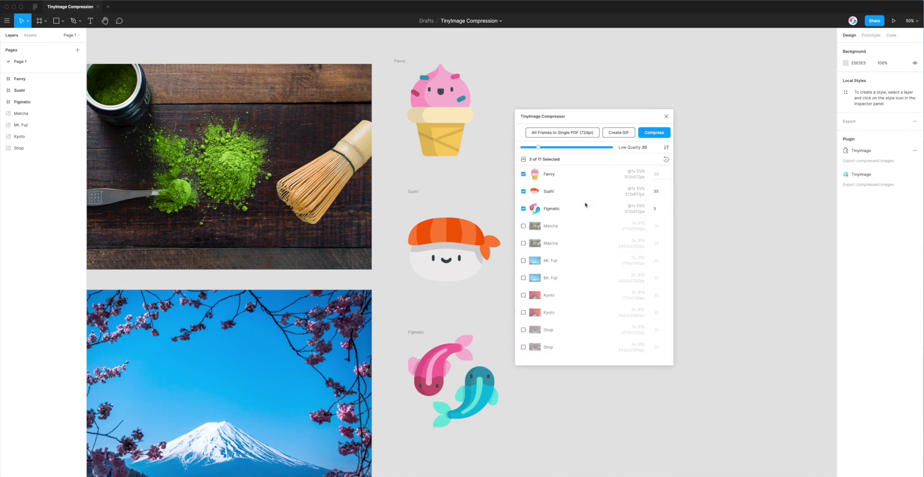
# Step: Exclude the Favvy, Sushi and Figmatic SVG images from the compression list
pyautogui.click(547, 176)
pyautogui.click(548, 194)
pyautogui.click(548, 210)
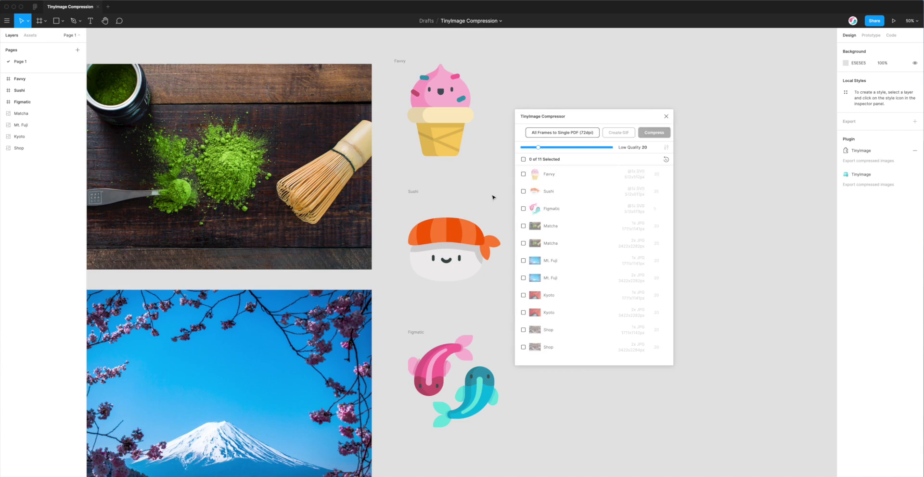
# Step: Select the Favvy, Sushi and Figmatic frames one at a time to filter the plugin's image list
pyautogui.hscroll(-5, 472, 189)
pyautogui.hscroll(3, 471, 188)
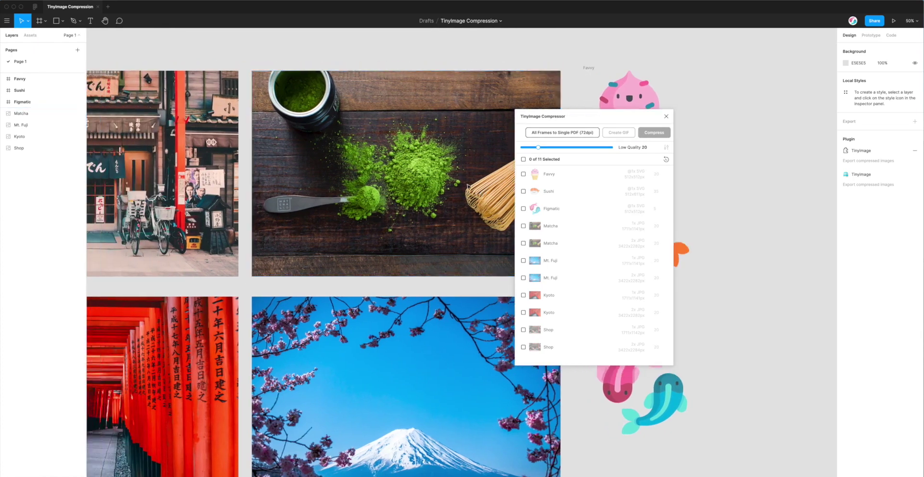
pyautogui.hscroll(2, 438, 182)
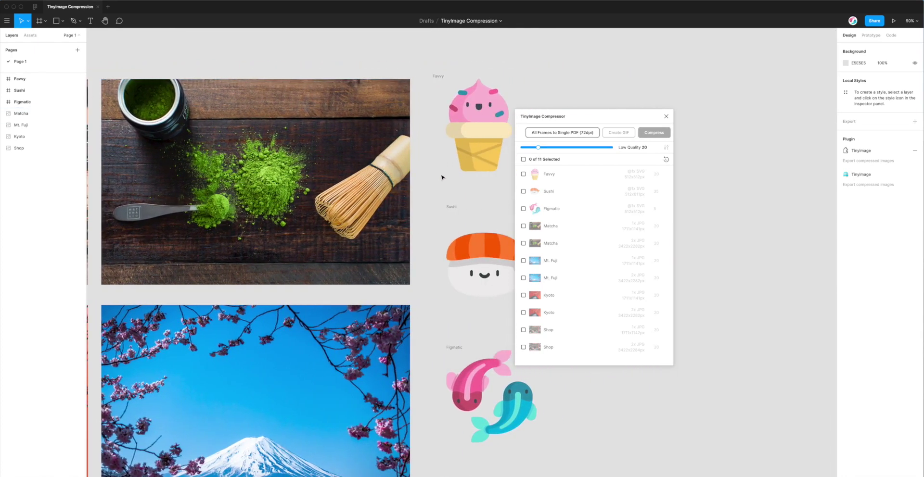
pyautogui.click(440, 77)
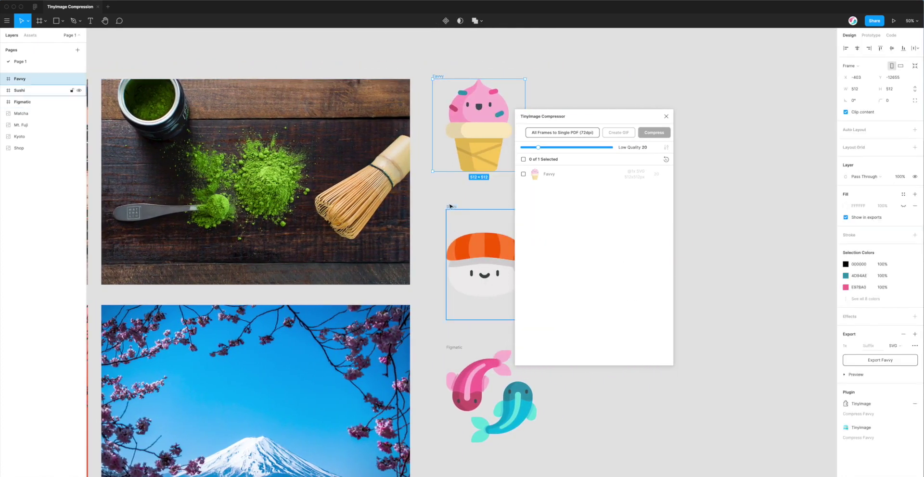
pyautogui.click(447, 298)
pyautogui.click(454, 347)
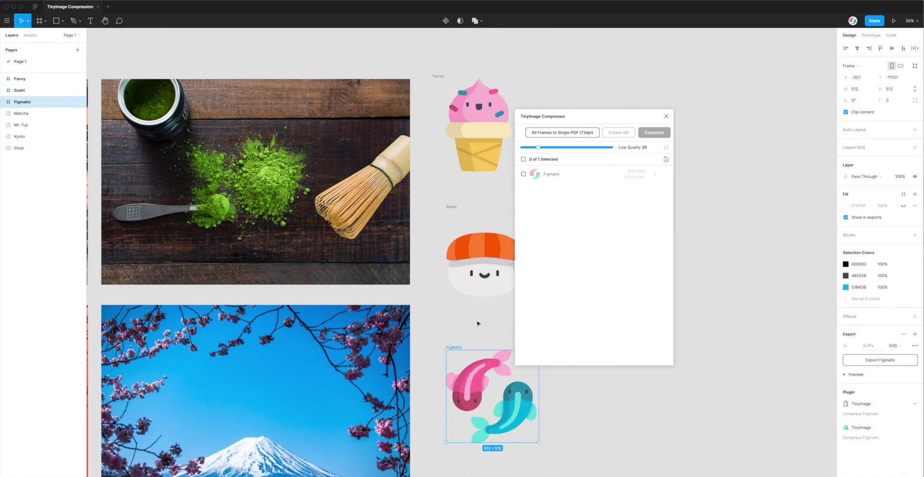
# Step: Select the Matcha photo on the canvas and move the plugin window clear of the photos
pyautogui.hscroll(4, 478, 320)
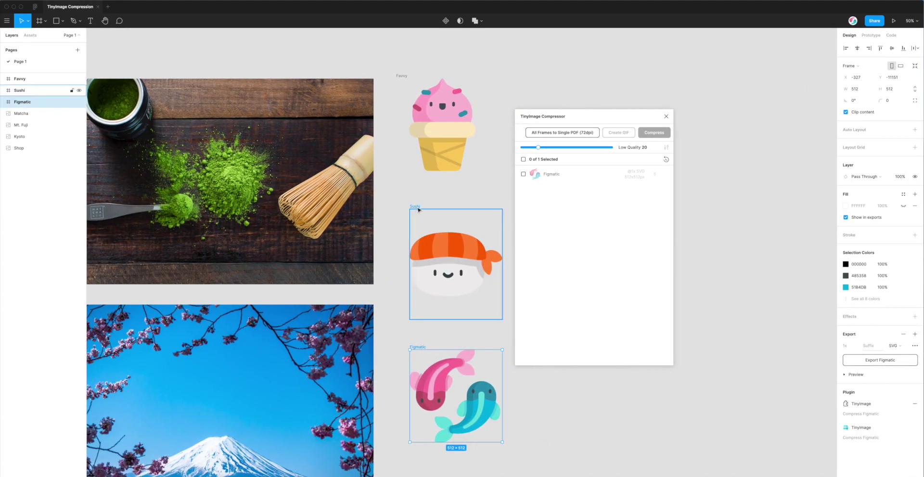
pyautogui.scroll(1, 452, 232)
pyautogui.hscroll(-1, 453, 233)
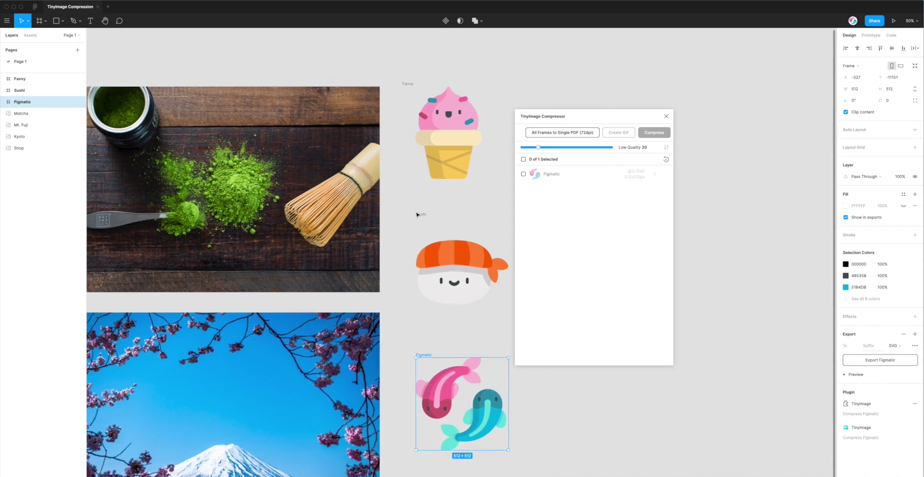
pyautogui.hscroll(-10, 378, 168)
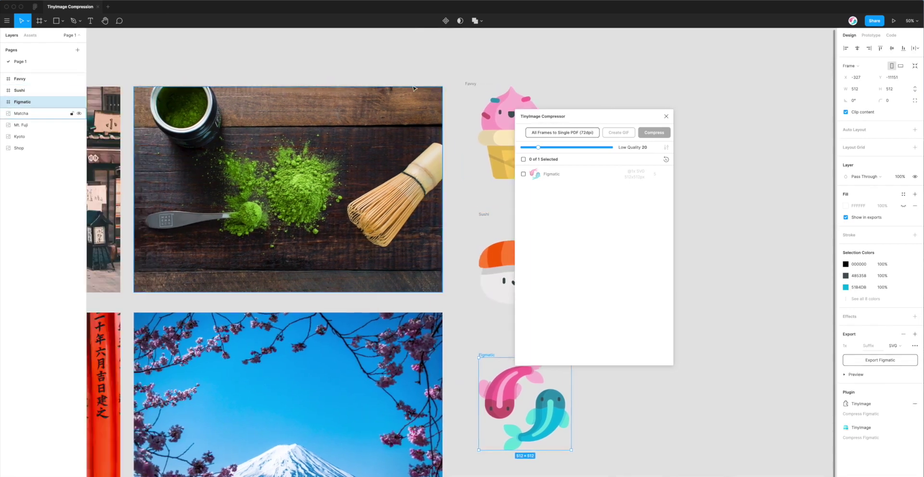
pyautogui.click(377, 167)
pyautogui.hscroll(-11, 378, 168)
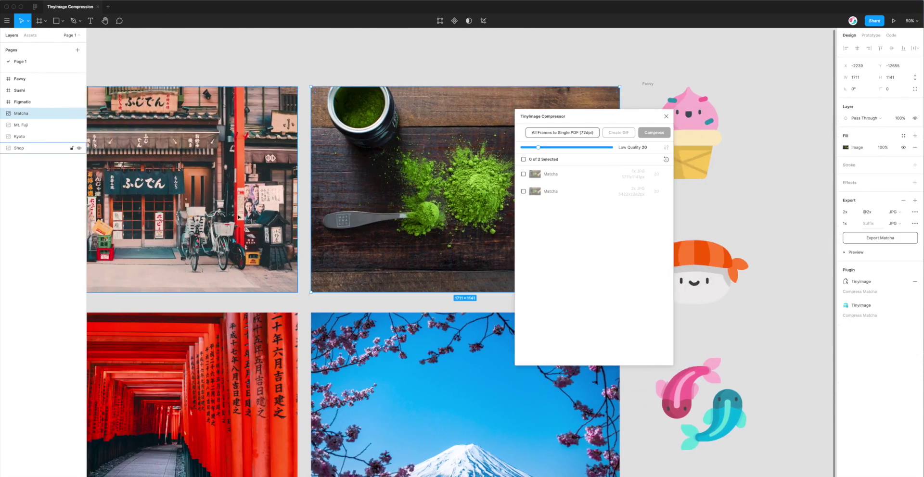
pyautogui.moveTo(519, 117); pyautogui.dragTo(626, 100)
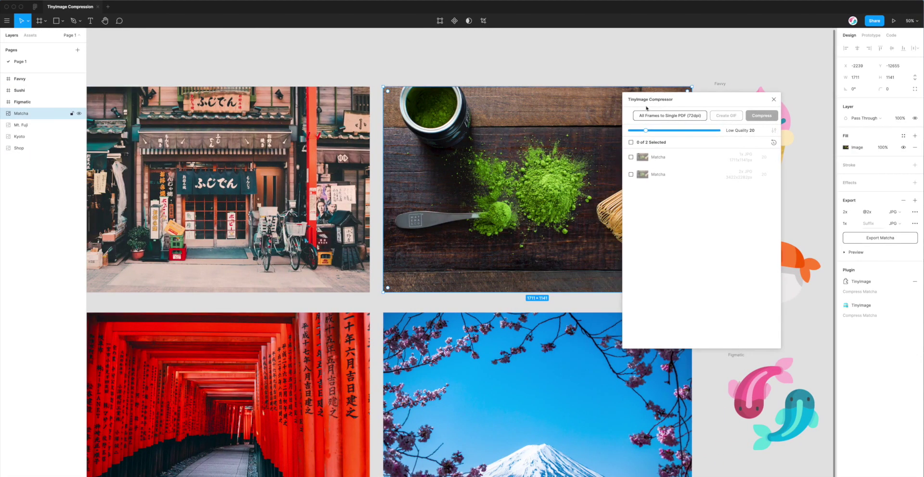
# Step: Clear the Matcha selection, select the Shop photo instead and shift the plugin window slightly
pyautogui.scroll(-2, 454, 207)
pyautogui.hscroll(-2, 453, 206)
pyautogui.scroll(-3, 454, 209)
pyautogui.hscroll(-2, 454, 210)
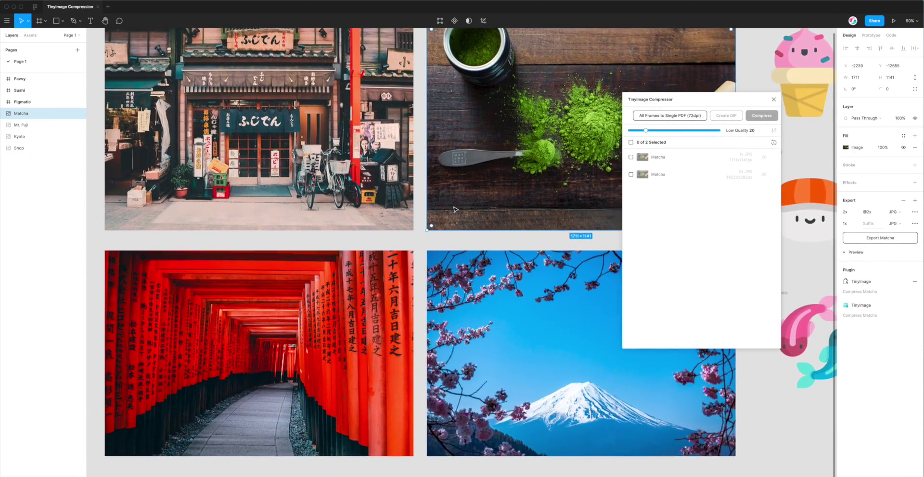
pyautogui.scroll(-1, 453, 209)
pyautogui.scroll(3, 454, 210)
pyautogui.hscroll(2, 412, 207)
pyautogui.click(413, 207)
pyautogui.click(406, 209)
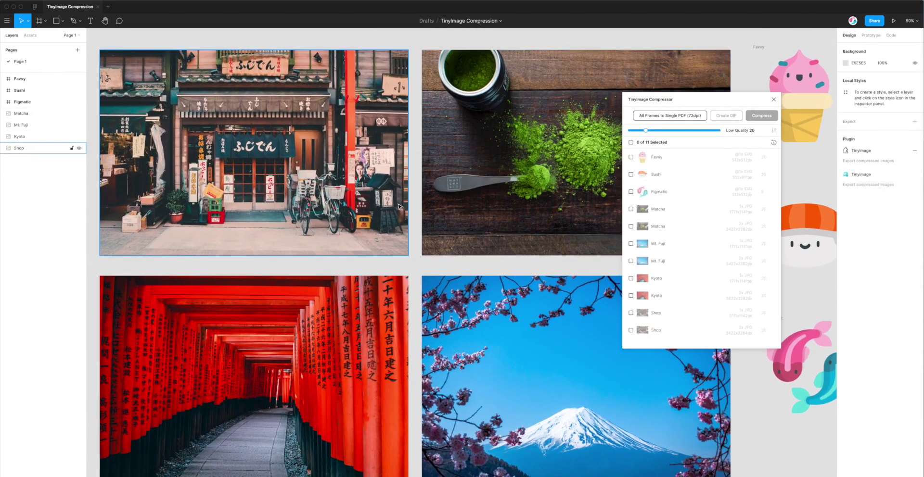
pyautogui.moveTo(746, 101); pyautogui.dragTo(736, 95)
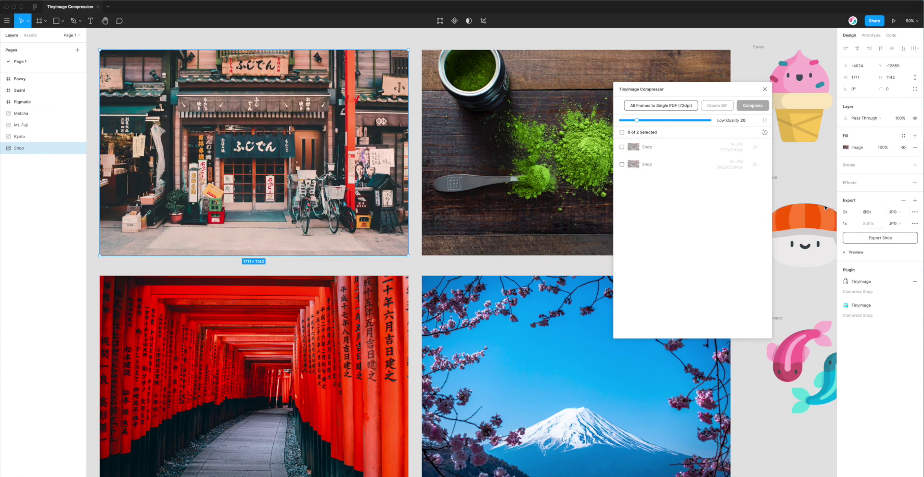
# Step: Remove both export settings from the Shop photo and refresh the plugin's image list
pyautogui.click(902, 201)
pyautogui.click(903, 202)
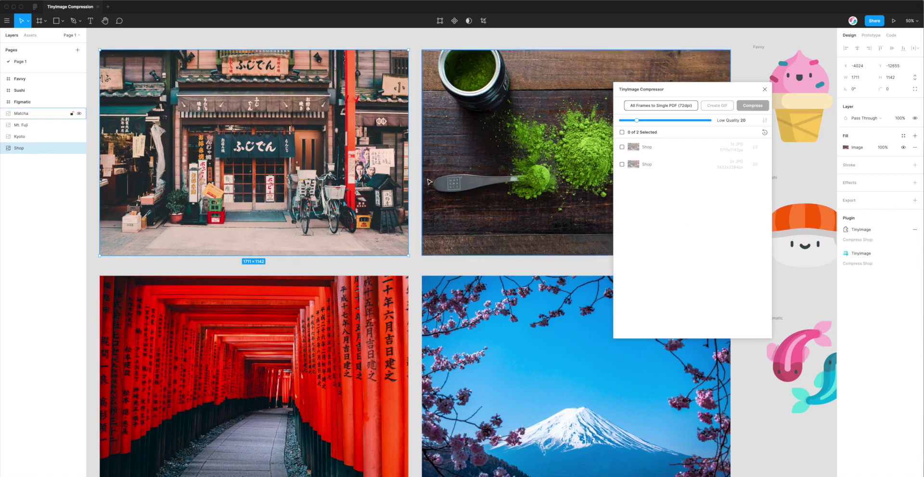
pyautogui.scroll(3, 419, 192)
pyautogui.hscroll(-5, 418, 192)
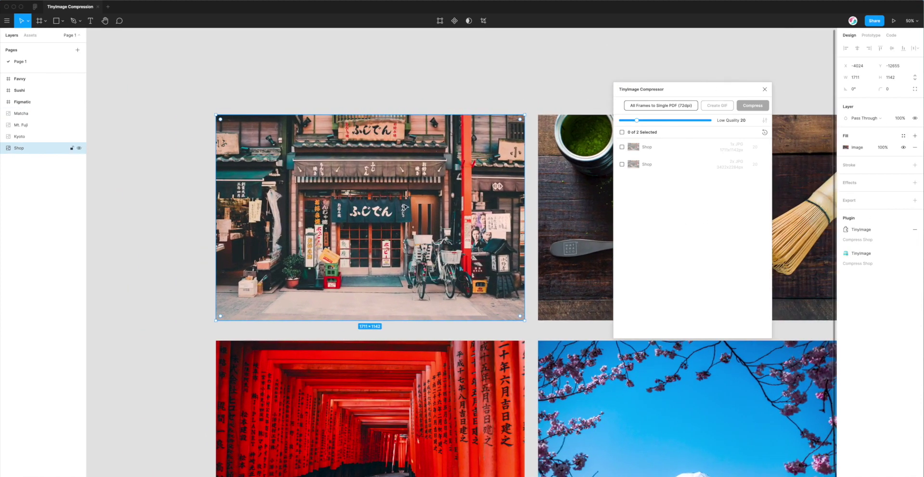
pyautogui.moveTo(716, 89); pyautogui.dragTo(657, 88)
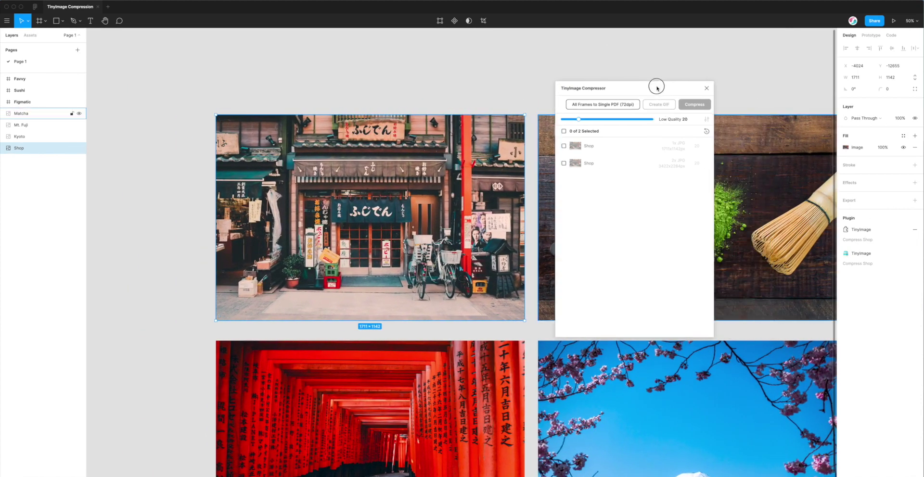
pyautogui.click(704, 131)
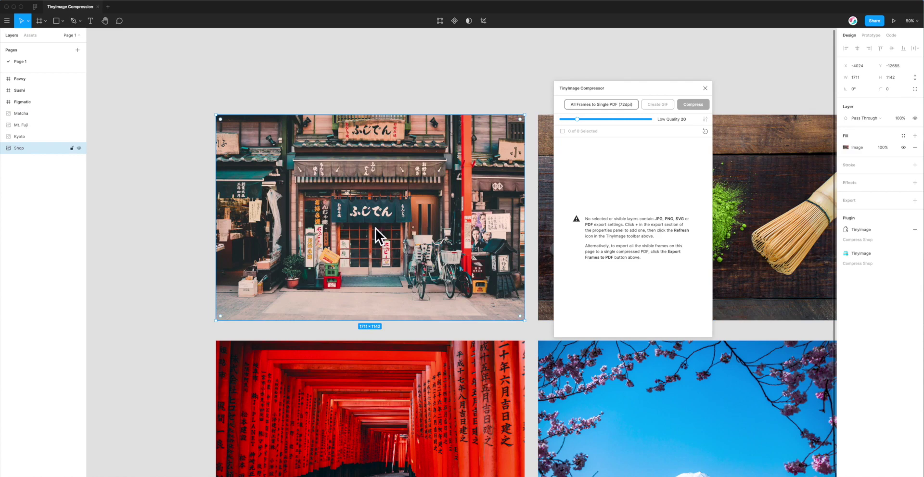
pyautogui.click(852, 203)
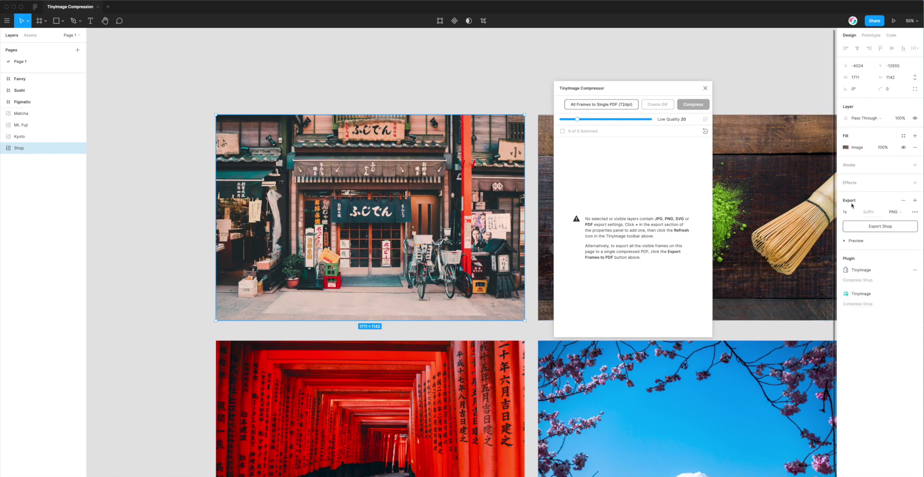
pyautogui.click(894, 214)
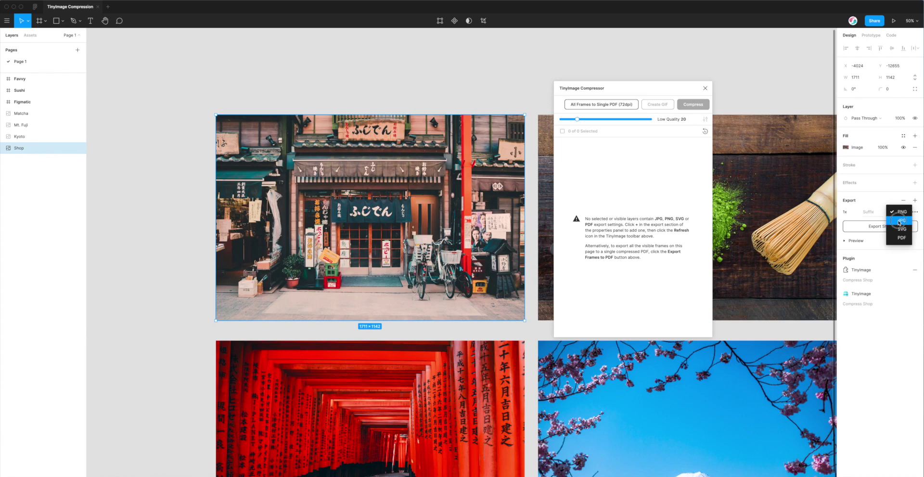
pyautogui.click(899, 221)
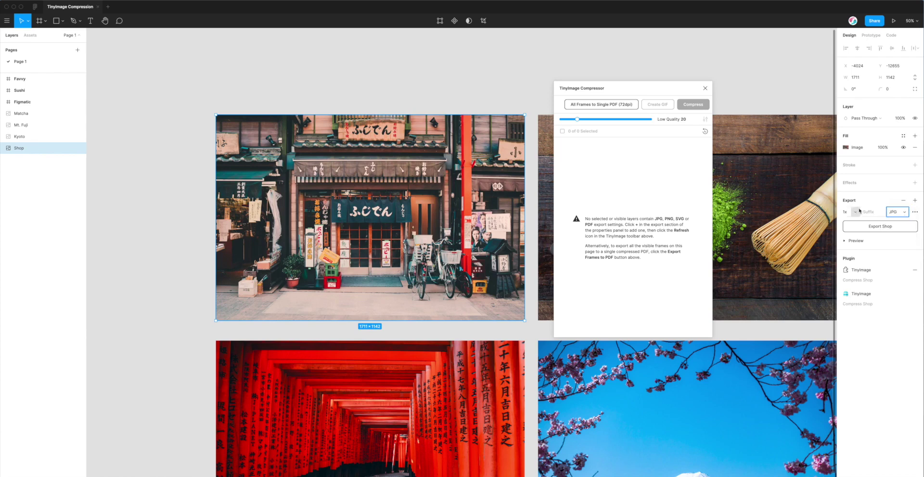
pyautogui.click(914, 200)
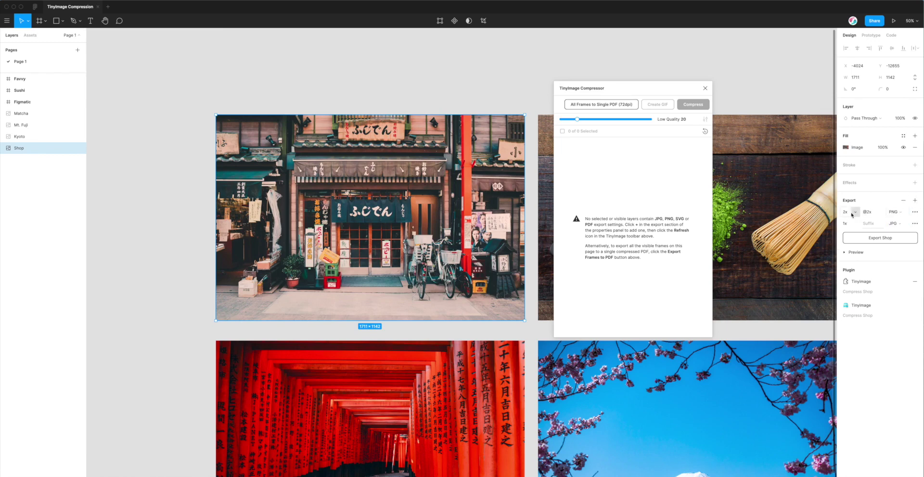
pyautogui.click(900, 213)
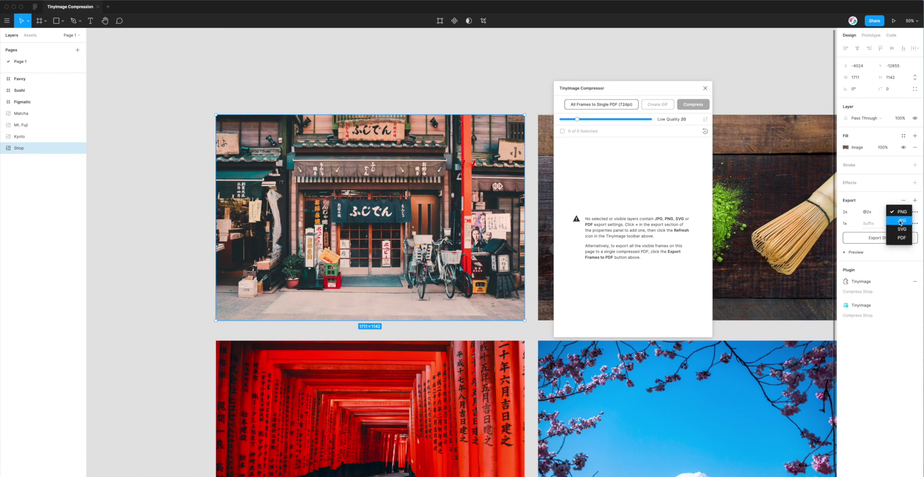
pyautogui.click(901, 221)
# Step: Refresh the plugin's image list to load the Shop photo's new export settings, and reposition the plugin window
pyautogui.moveTo(623, 89); pyautogui.dragTo(620, 94)
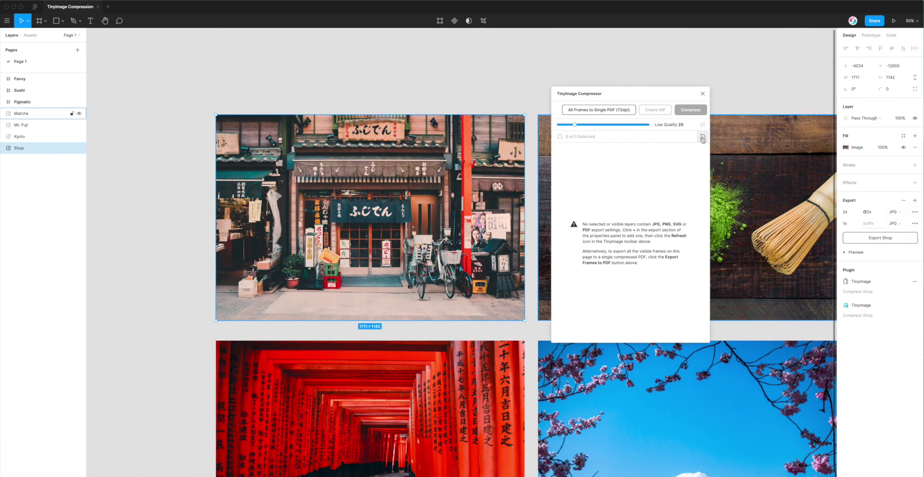
pyautogui.click(702, 138)
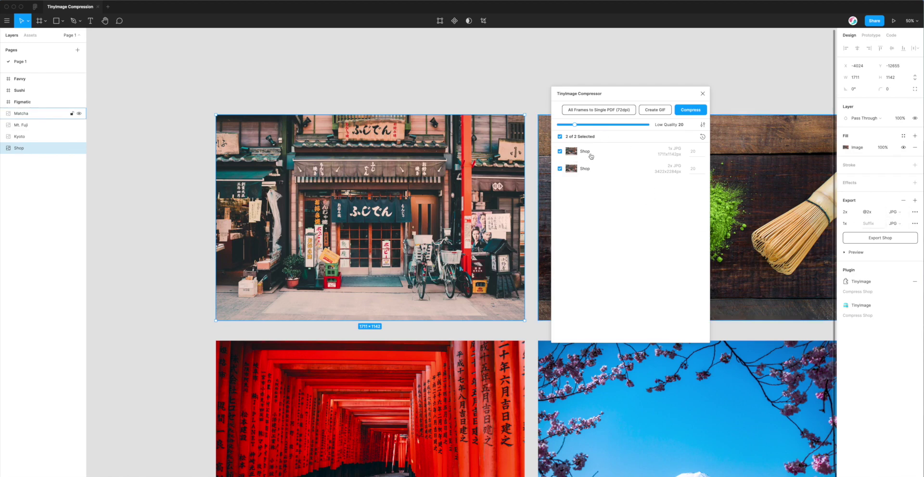
pyautogui.moveTo(607, 93); pyautogui.dragTo(587, 98)
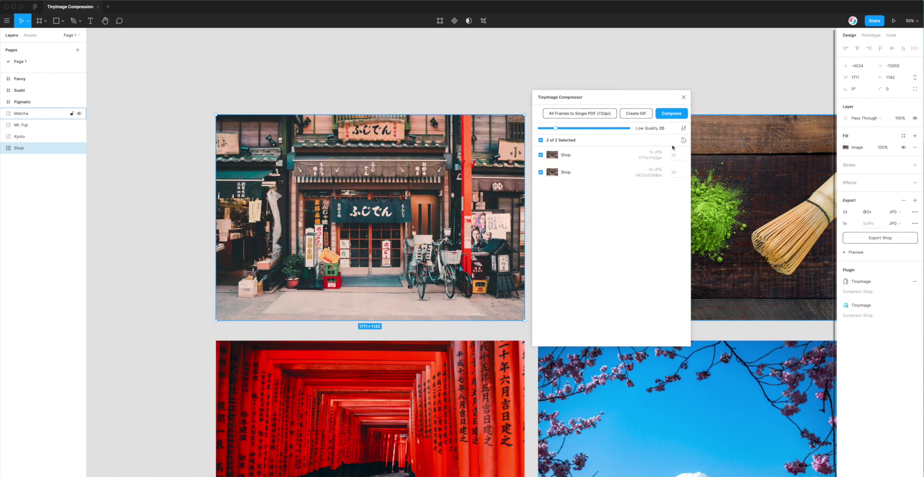
# Step: Clear the selection to list every exportable image, and select individual photos in turn to filter the list, ending on Shop
pyautogui.click(451, 74)
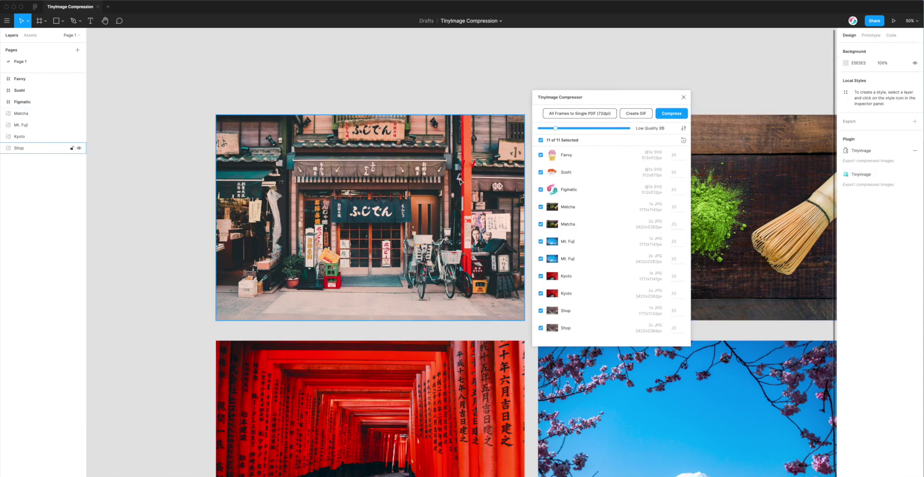
pyautogui.hscroll(3, 463, 140)
pyautogui.hscroll(-2, 463, 139)
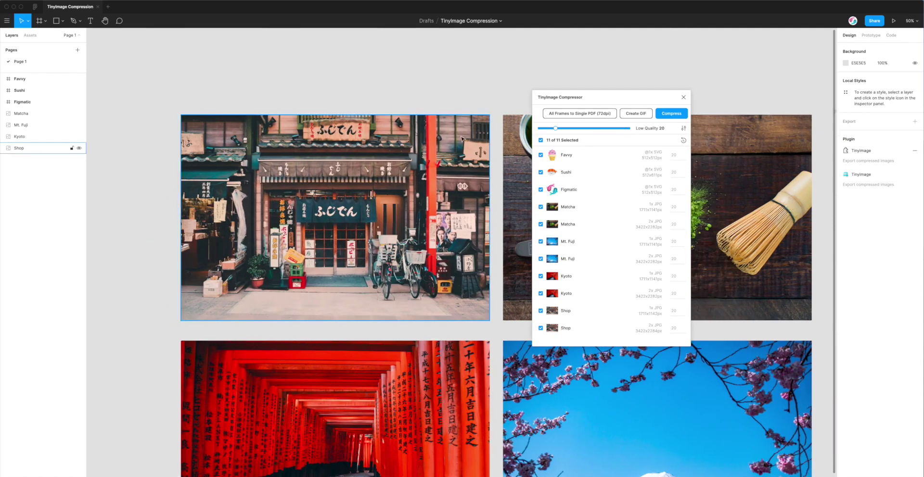
pyautogui.scroll(-2, 463, 139)
pyautogui.hscroll(3, 463, 139)
pyautogui.click(457, 235)
pyautogui.click(472, 323)
pyautogui.click(370, 329)
pyautogui.click(489, 236)
pyautogui.click(478, 335)
pyautogui.click(371, 326)
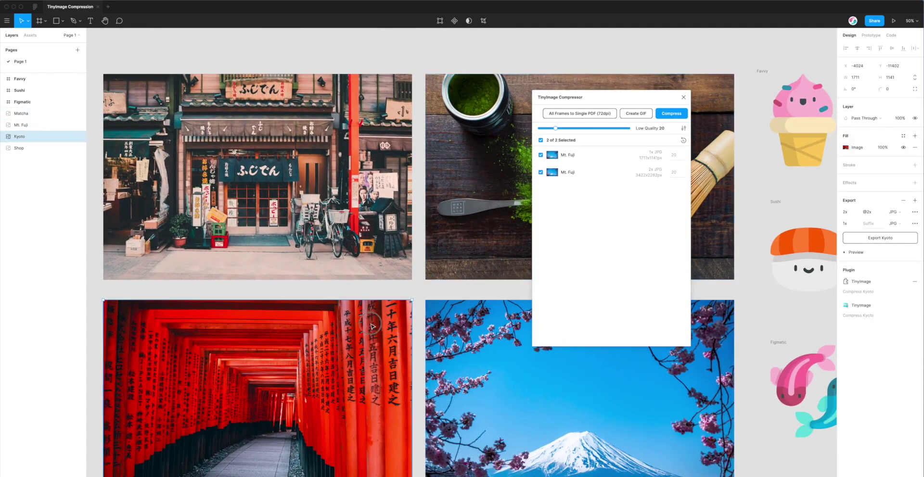
pyautogui.click(378, 267)
pyautogui.scroll(3, 471, 237)
pyautogui.hscroll(-2, 472, 237)
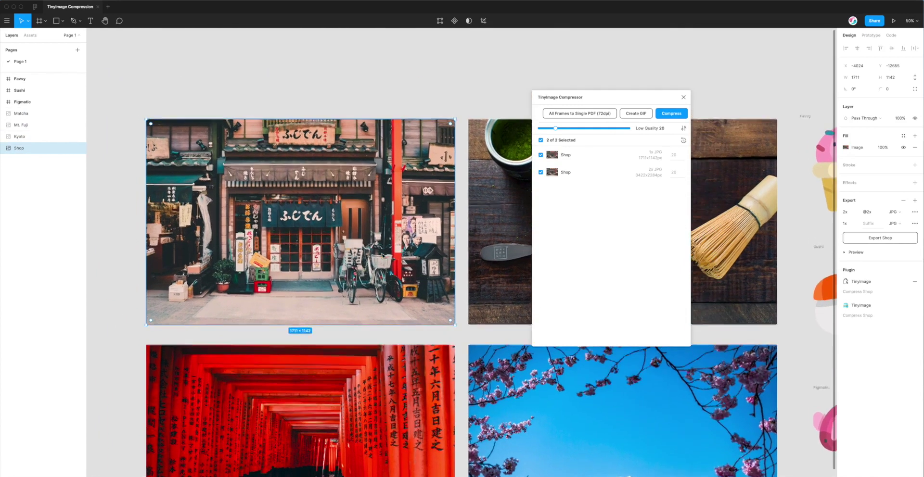
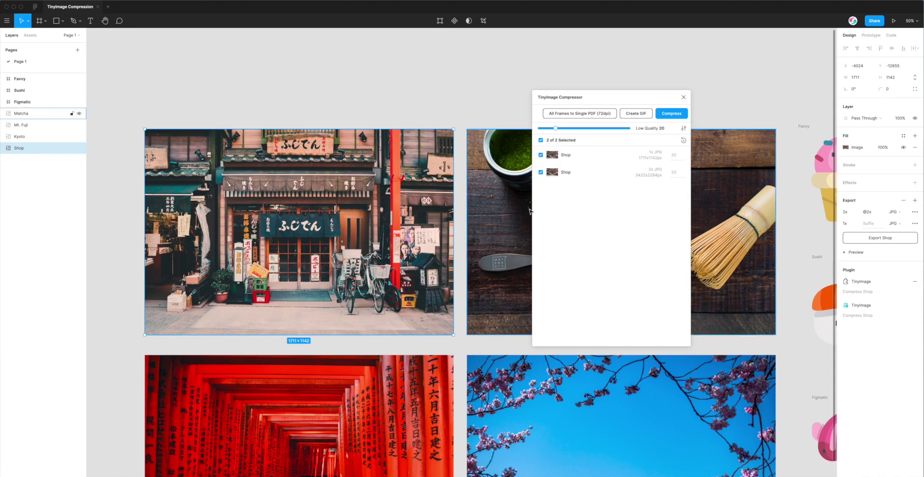
# Step: Clear the selection to list every exportable image in the plugin, and reposition the plugin window beside the Shop photo
pyautogui.moveTo(598, 102); pyautogui.dragTo(553, 104)
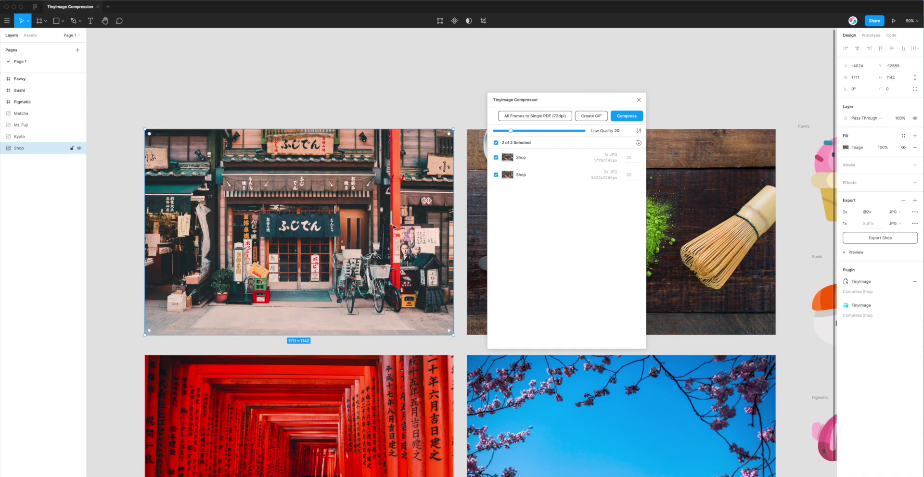
pyautogui.scroll(-1, 392, 227)
pyautogui.scroll(-1, 425, 250)
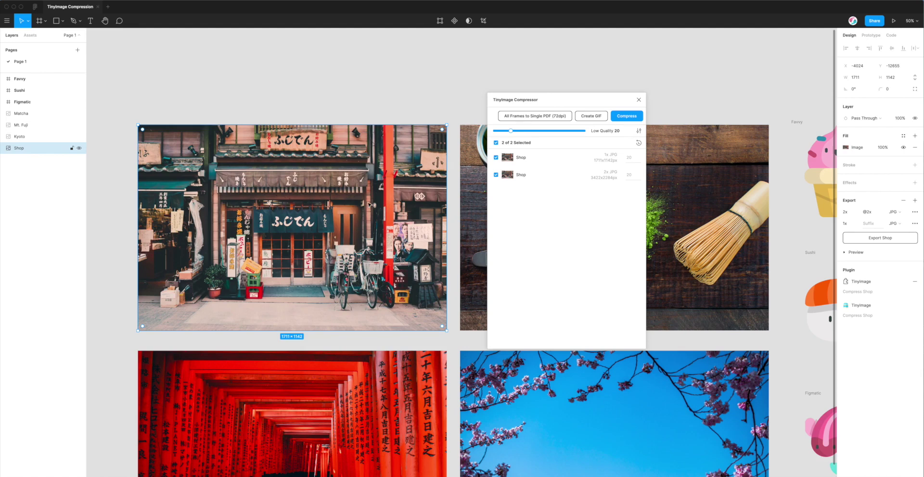
pyautogui.click(452, 190)
pyautogui.hscroll(1, 452, 191)
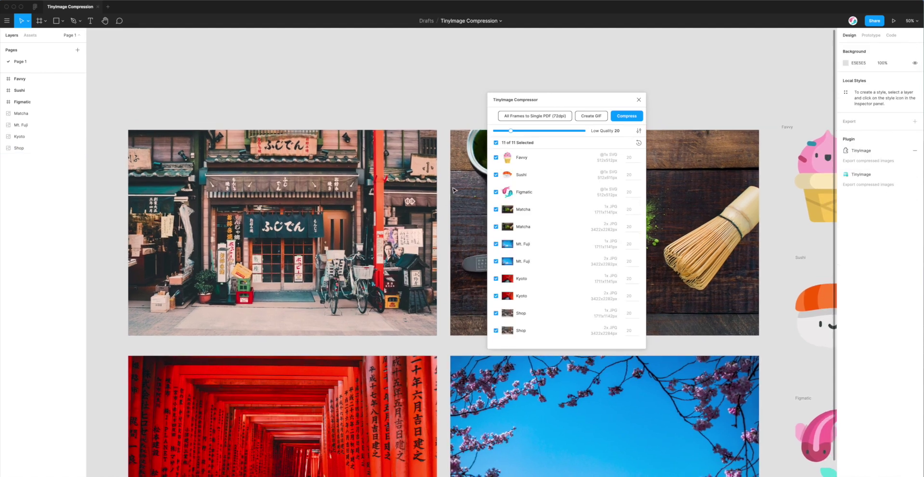
pyautogui.hscroll(2, 441, 133)
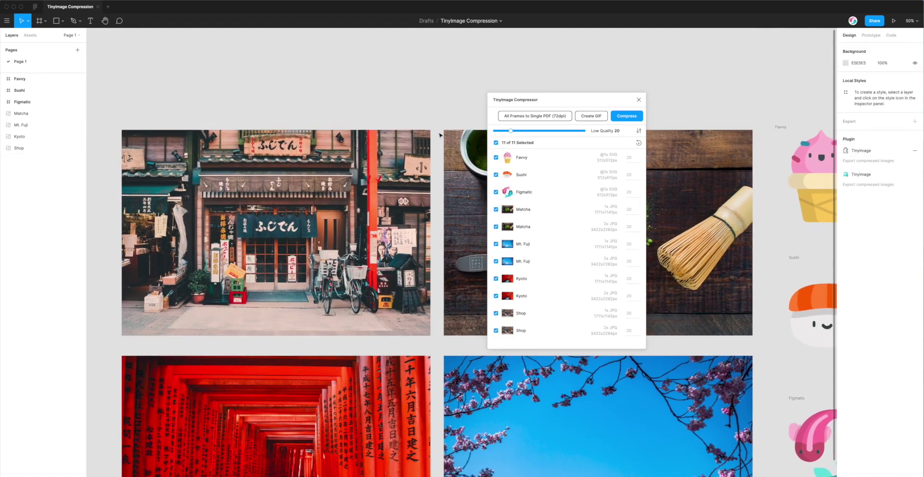
pyautogui.moveTo(556, 109); pyautogui.dragTo(503, 109)
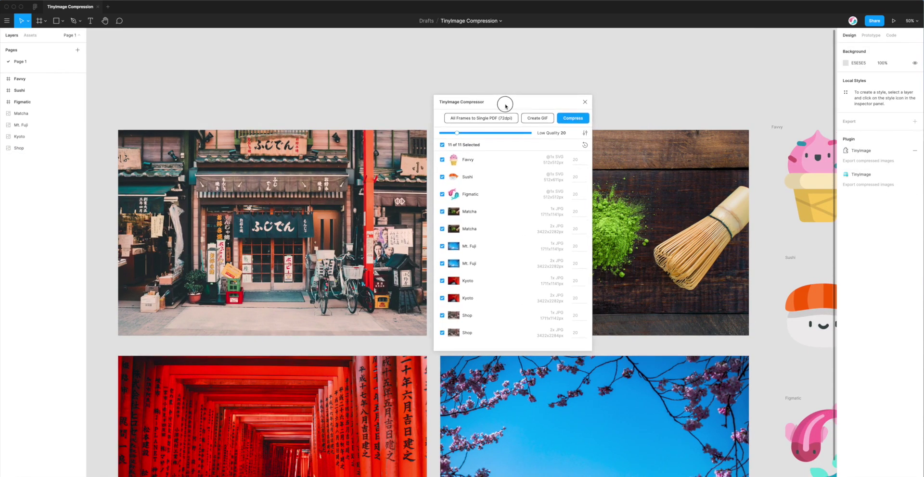
pyautogui.click(411, 97)
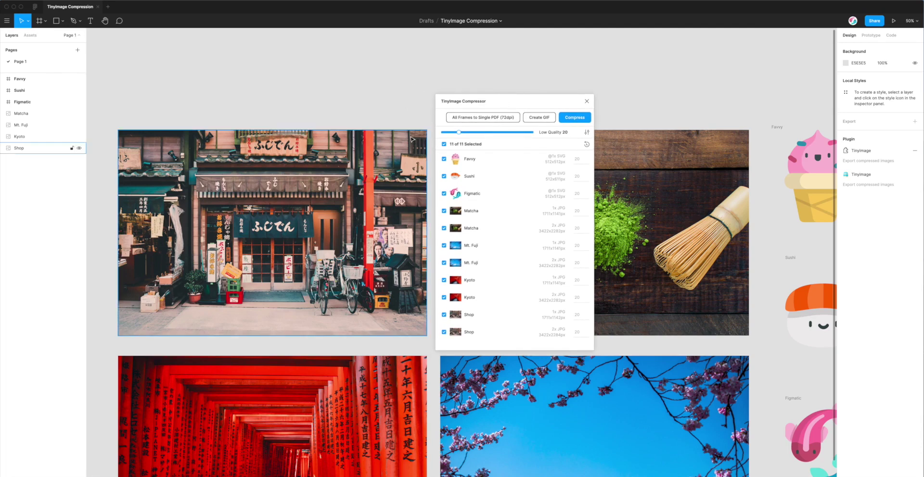
pyautogui.hscroll(3, 404, 165)
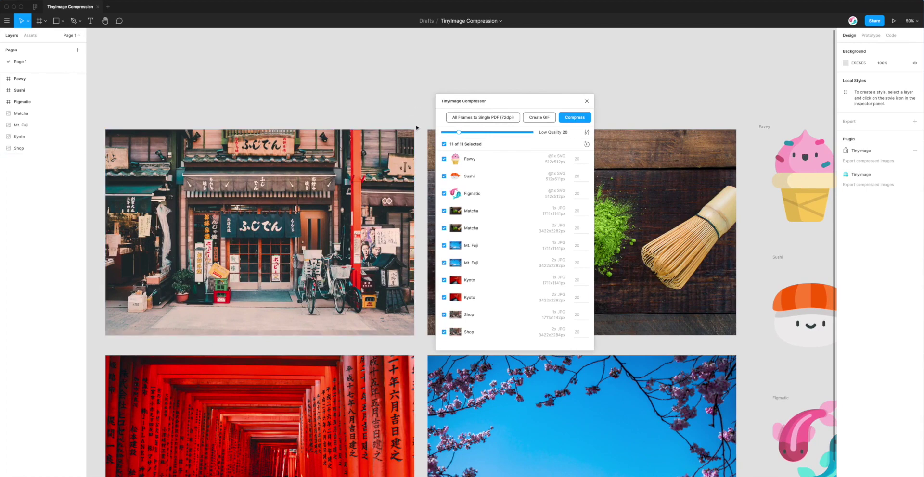
# Step: Select the Shop photo on the canvas to limit the plugin's list to its two JPG exports
pyautogui.click(399, 154)
pyautogui.hscroll(-3, 398, 154)
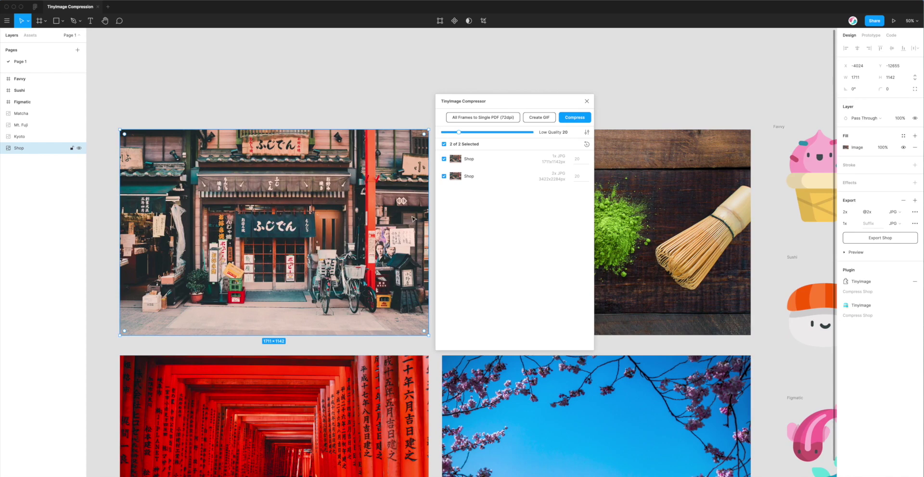
pyautogui.click(548, 102)
pyautogui.moveTo(548, 102); pyautogui.dragTo(549, 102)
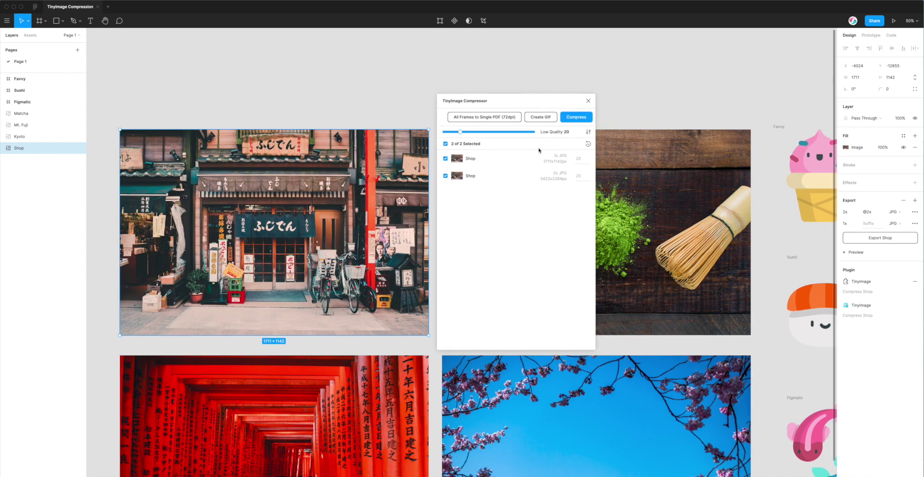
# Step: Review the JPG compression settings, including the WebP conversion, progressive JPEG and custom filename format options
pyautogui.click(588, 135)
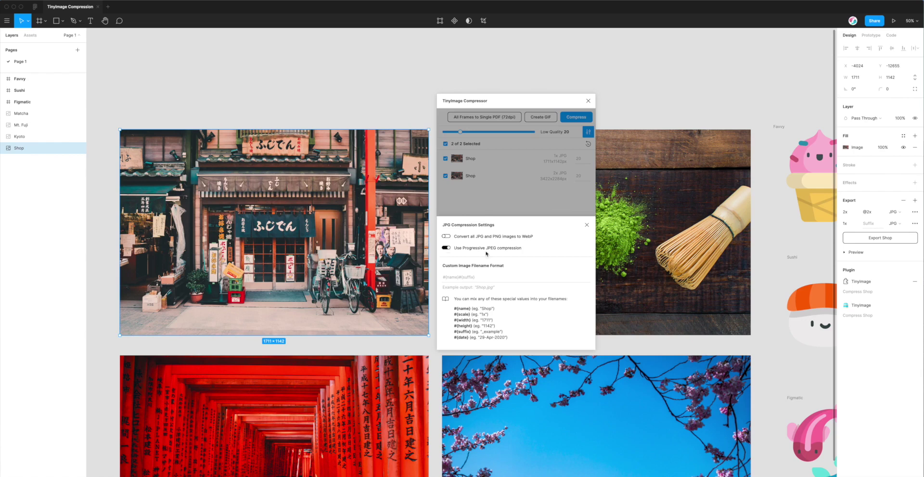
pyautogui.click(586, 226)
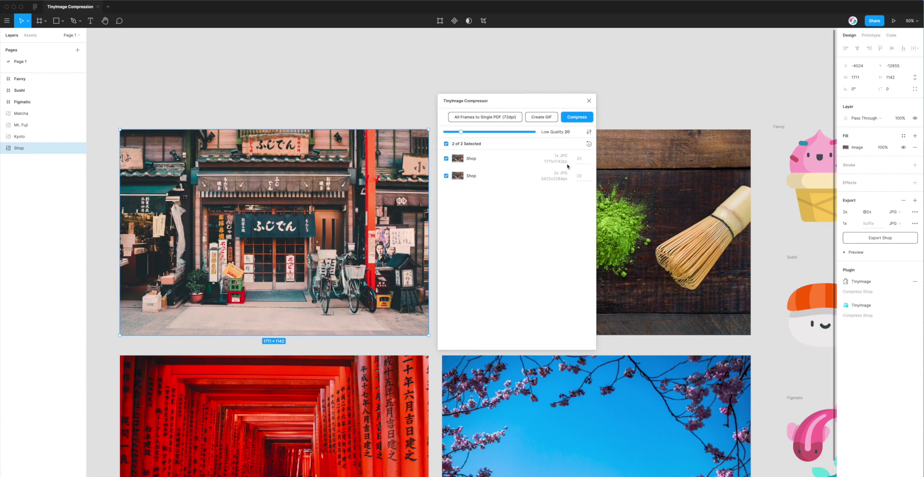
pyautogui.click(588, 131)
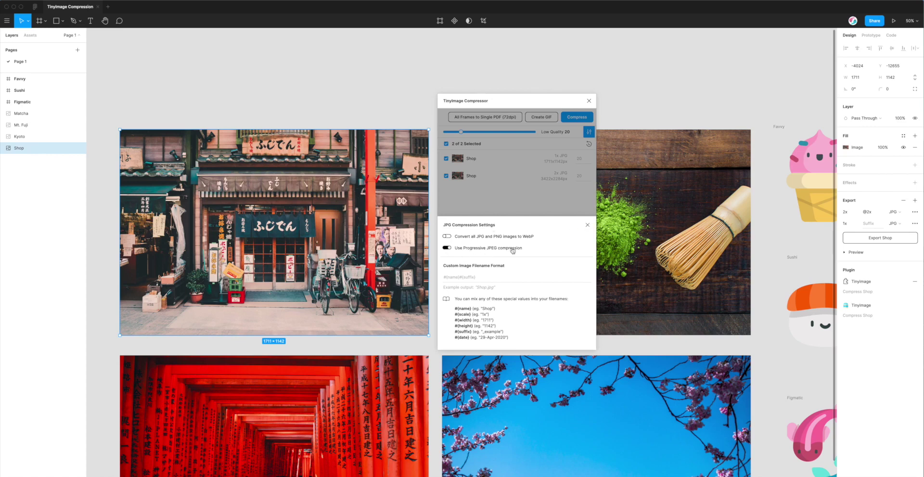
pyautogui.click(588, 226)
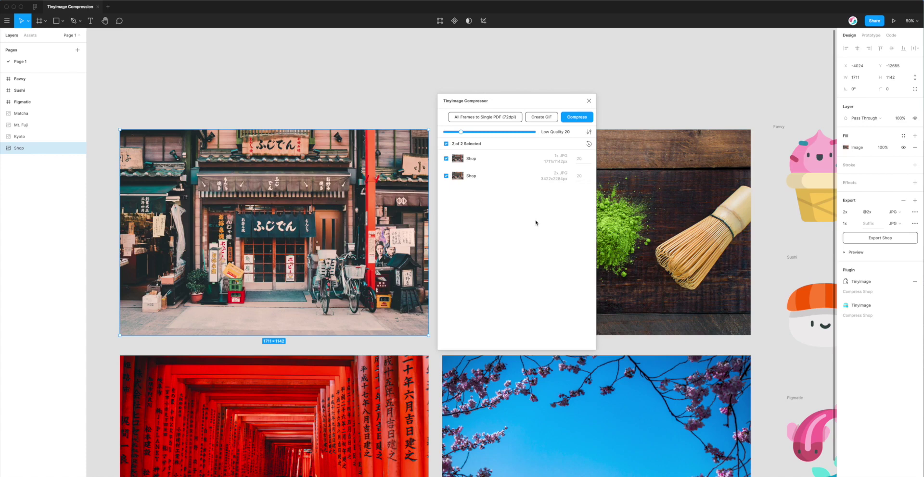
# Step: Compress both Shop exports at quality 20 and save the resulting archive to the Desktop under its suggested name
pyautogui.click(577, 119)
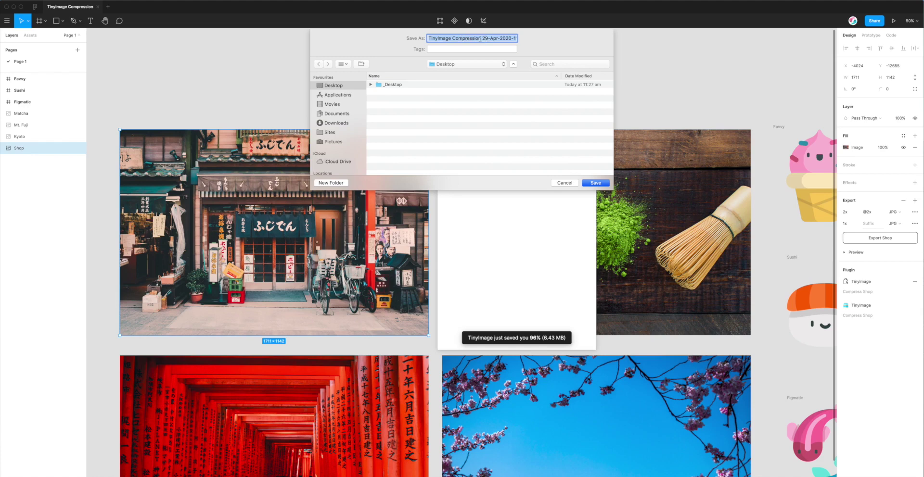
pyautogui.click(595, 184)
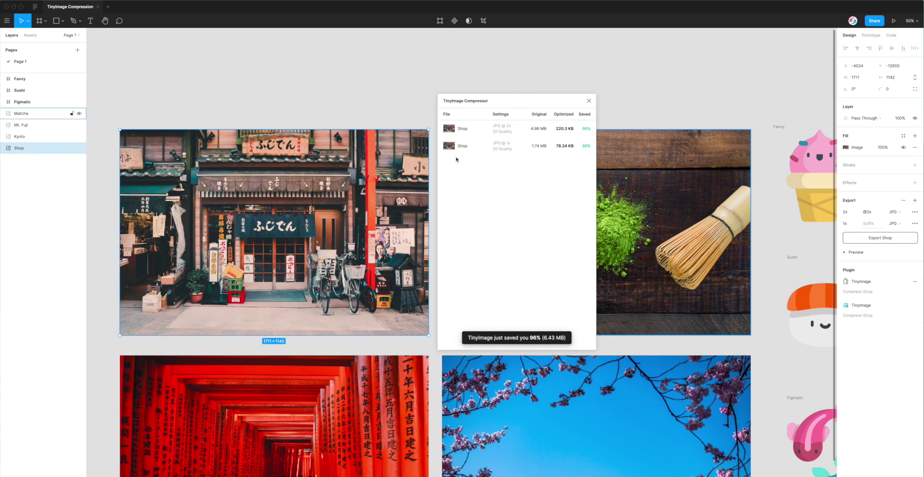
# Step: Switch to Finder, extract the saved TinyImage Compression ZIP on the Desktop and open the extracted folder
pyautogui.click(268, 471)
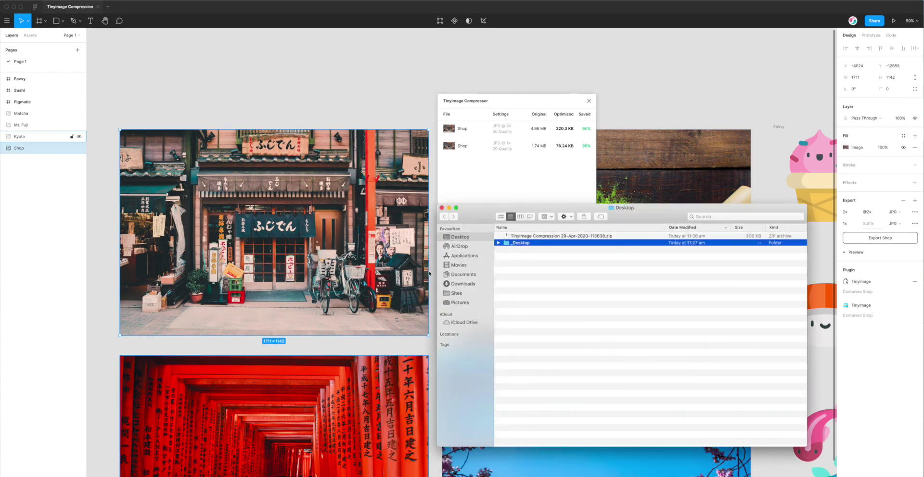
pyautogui.click(522, 236)
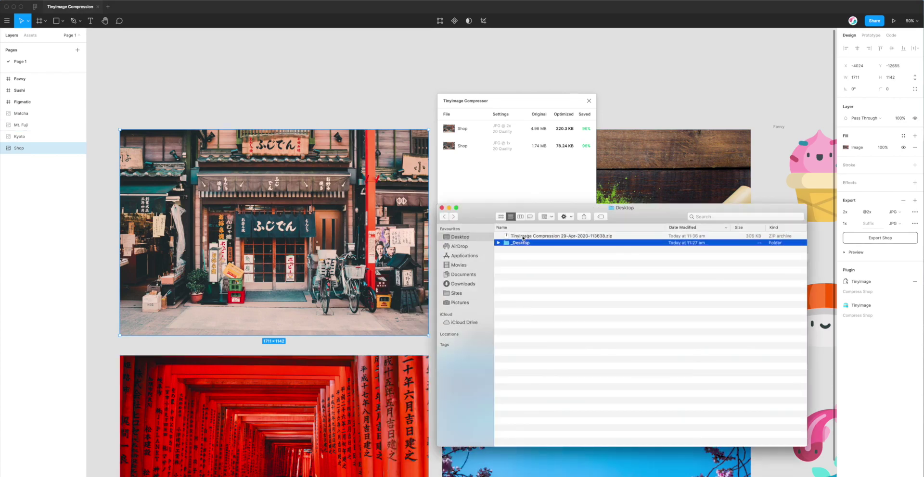
pyautogui.doubleClick(523, 237)
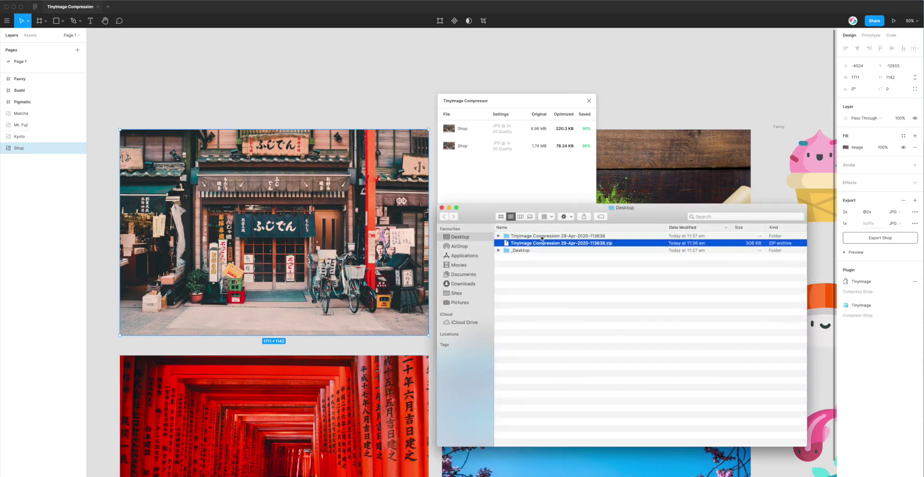
pyautogui.doubleClick(533, 236)
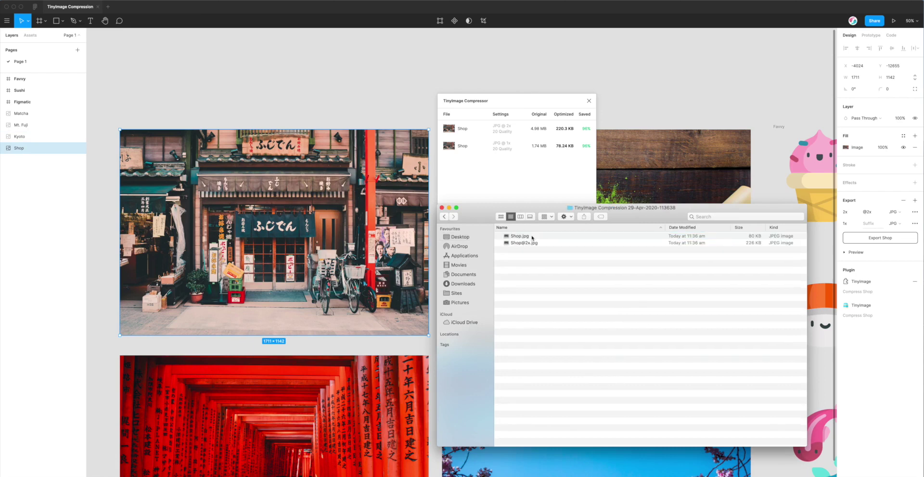
pyautogui.click(525, 237)
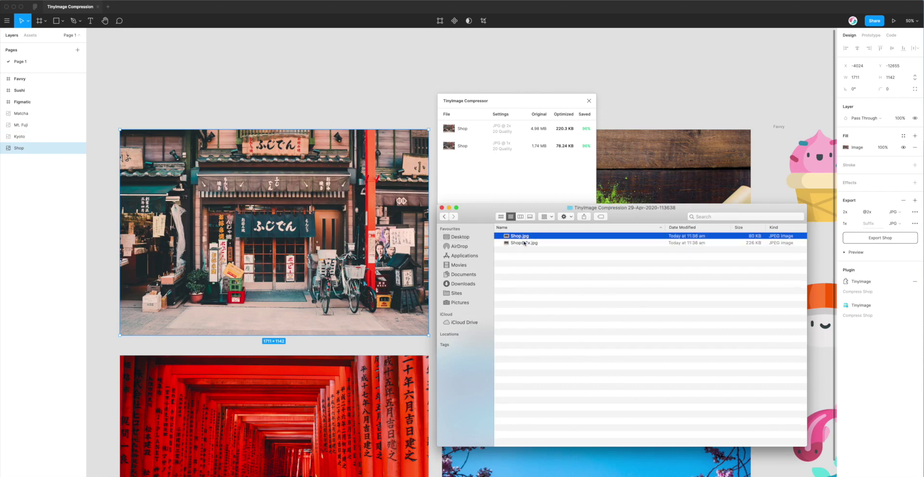
pyautogui.moveTo(533, 222); pyautogui.dragTo(481, 206)
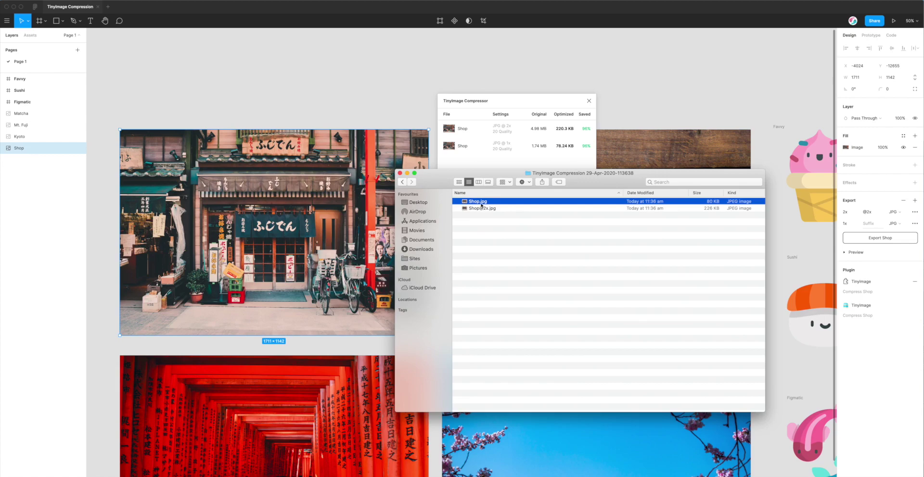
pyautogui.press('space')
pyautogui.press('Down')
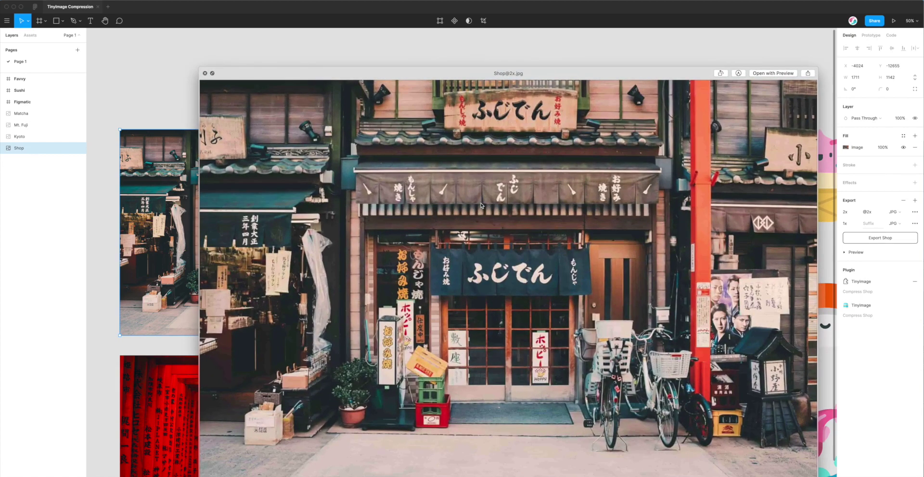
pyautogui.moveTo(634, 73); pyautogui.dragTo(526, 46)
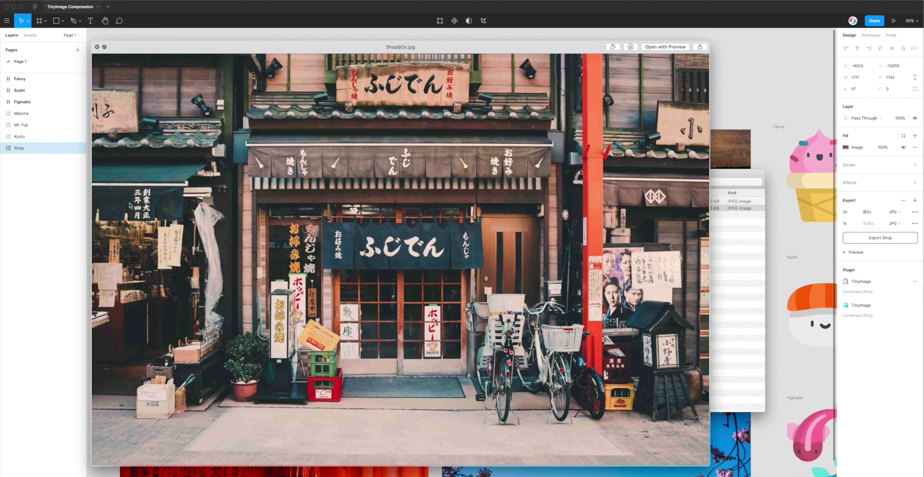
pyautogui.moveTo(359, 302)
pyautogui.mouseDown()
pyautogui.moveTo(373, 308)
pyautogui.moveTo(364, 293)
pyautogui.mouseUp()
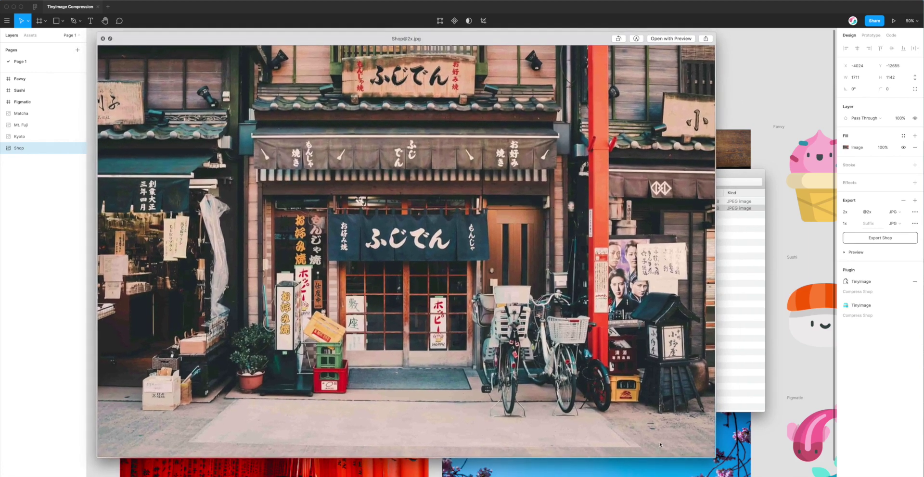
pyautogui.moveTo(716, 460); pyautogui.dragTo(493, 294)
pyautogui.moveTo(321, 41); pyautogui.dragTo(492, 126)
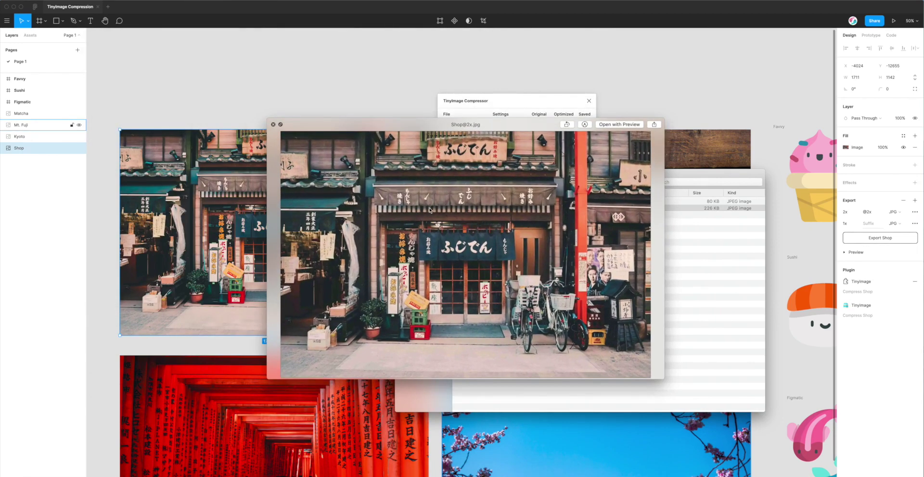
pyautogui.moveTo(493, 126); pyautogui.dragTo(529, 163)
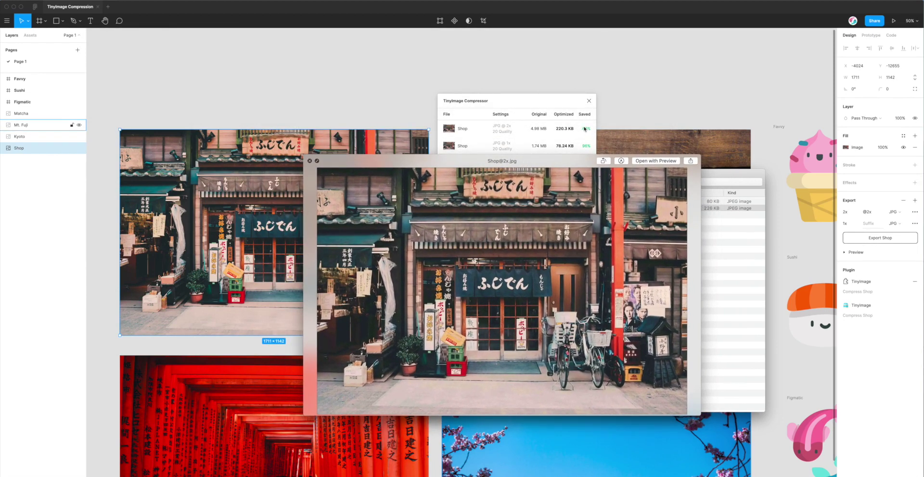
pyautogui.moveTo(569, 158); pyautogui.dragTo(563, 164)
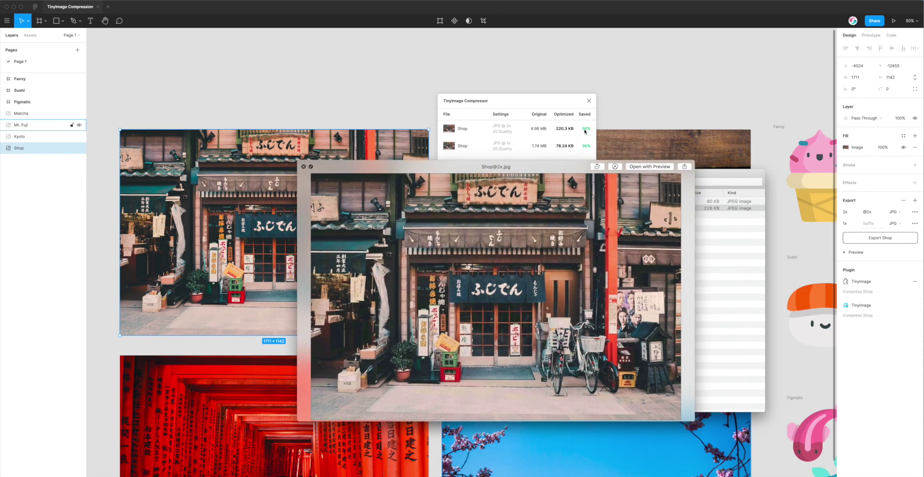
pyautogui.moveTo(576, 165); pyautogui.dragTo(561, 165)
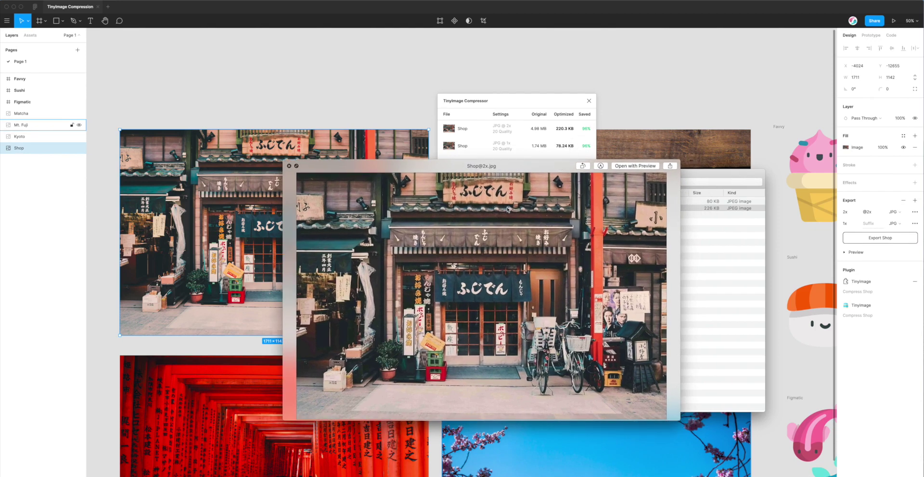
pyautogui.moveTo(504, 168); pyautogui.dragTo(476, 166)
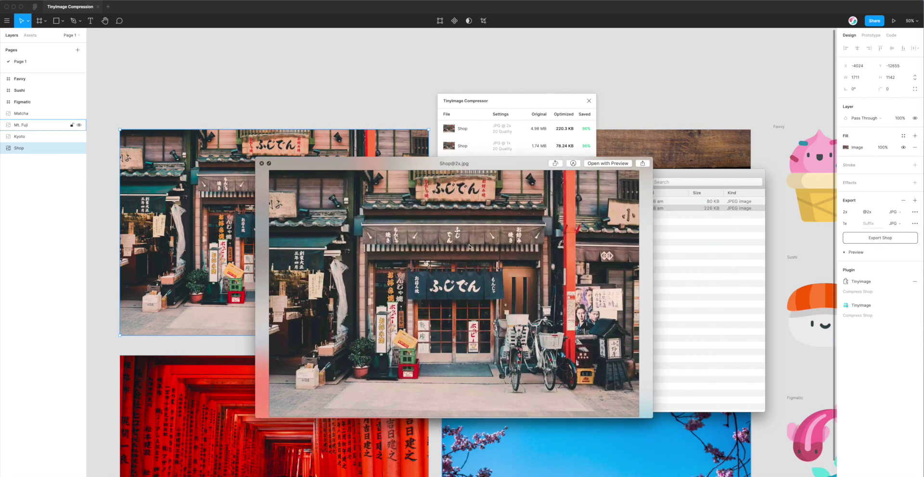
pyautogui.moveTo(476, 167); pyautogui.dragTo(475, 164)
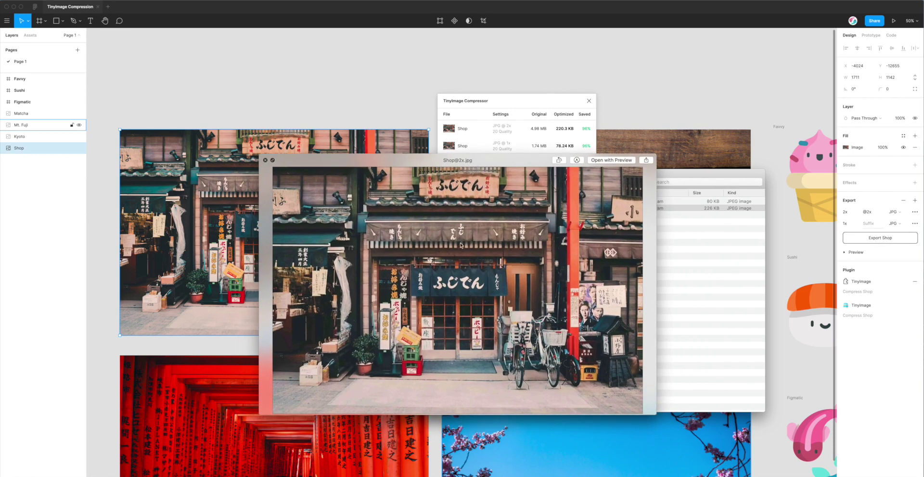
pyautogui.moveTo(443, 163); pyautogui.dragTo(453, 162)
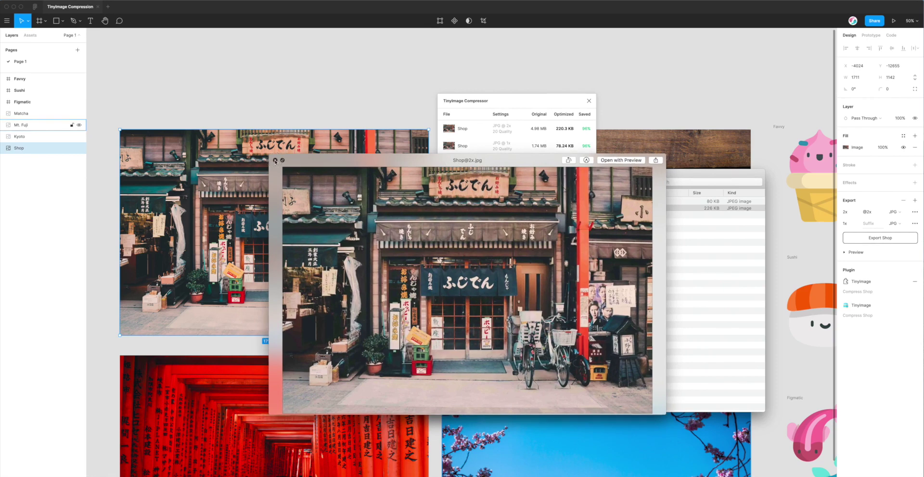
pyautogui.click(275, 161)
pyautogui.click(490, 231)
pyautogui.moveTo(424, 180); pyautogui.dragTo(468, 187)
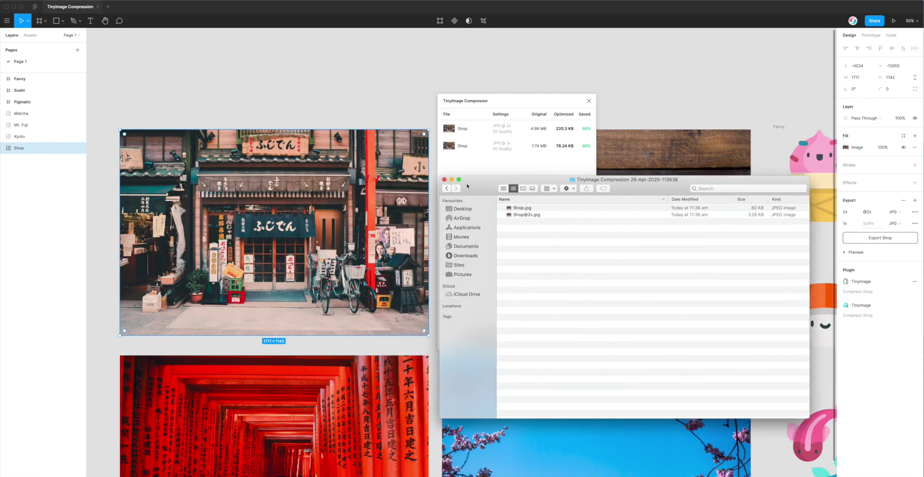
pyautogui.click(444, 180)
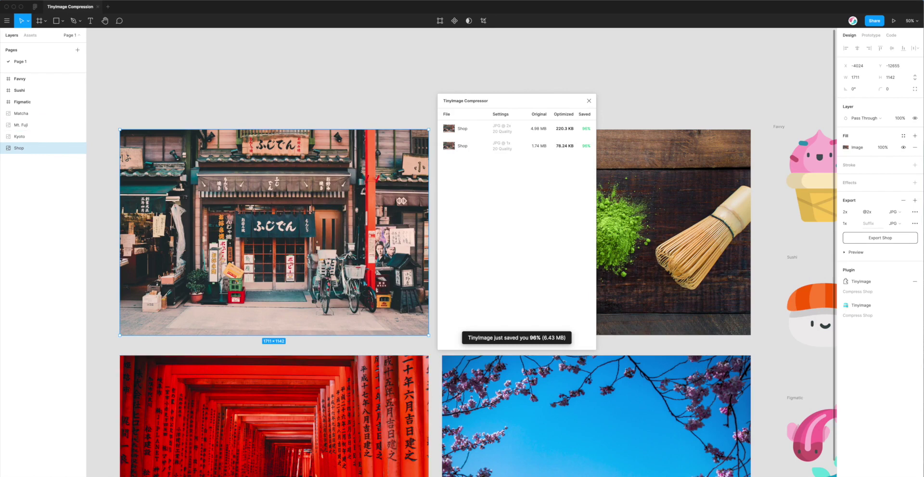
# Step: Switch to Chrome and test the compressed Shop.jpg from the extracted TinyImage Compression folder in the progressive JPEG tester
pyautogui.click(354, 475)
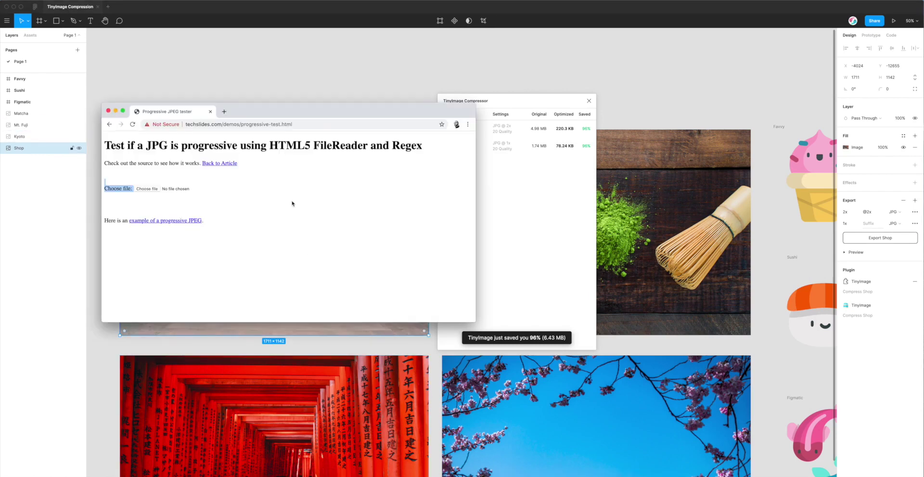
pyautogui.click(276, 178)
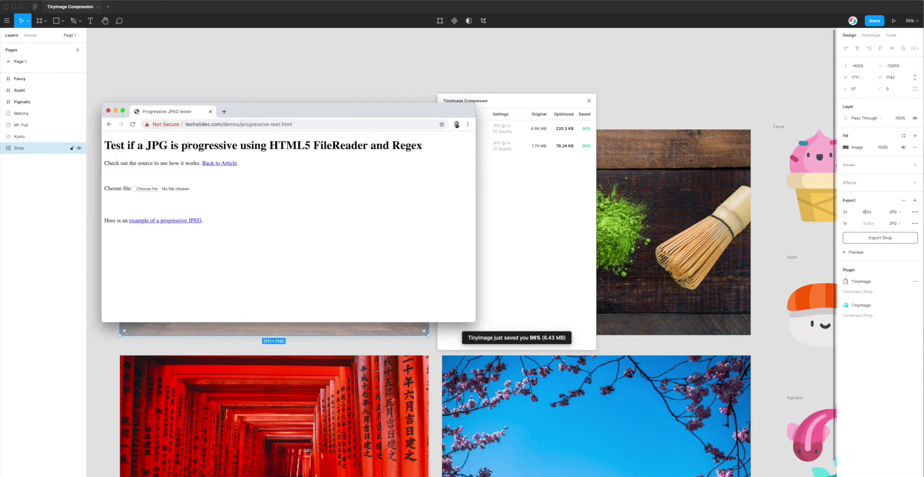
pyautogui.click(149, 189)
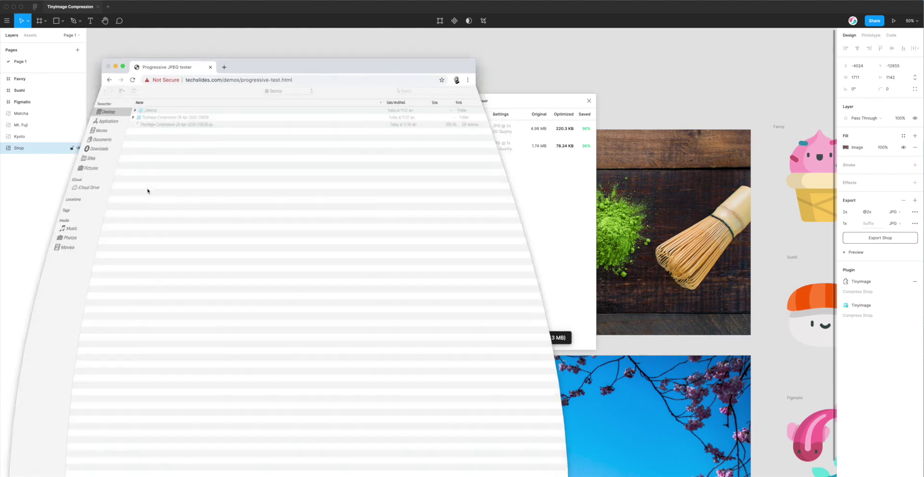
pyautogui.doubleClick(107, 120)
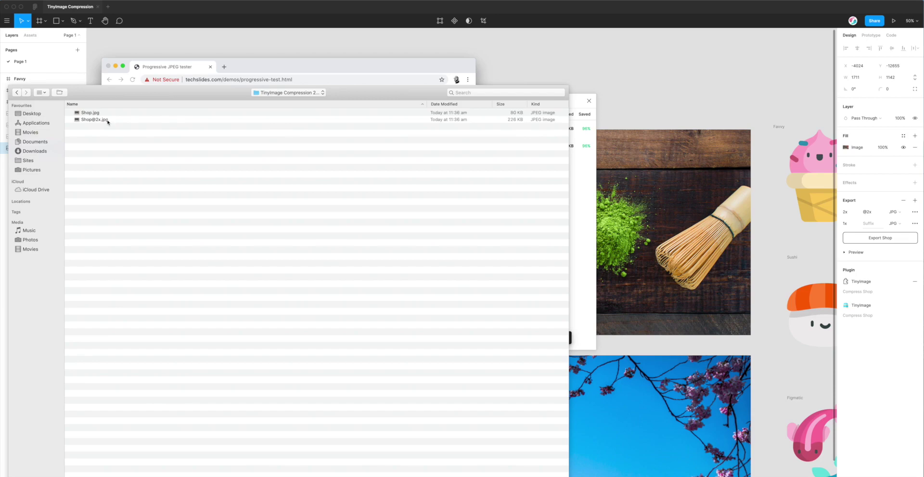
pyautogui.doubleClick(92, 113)
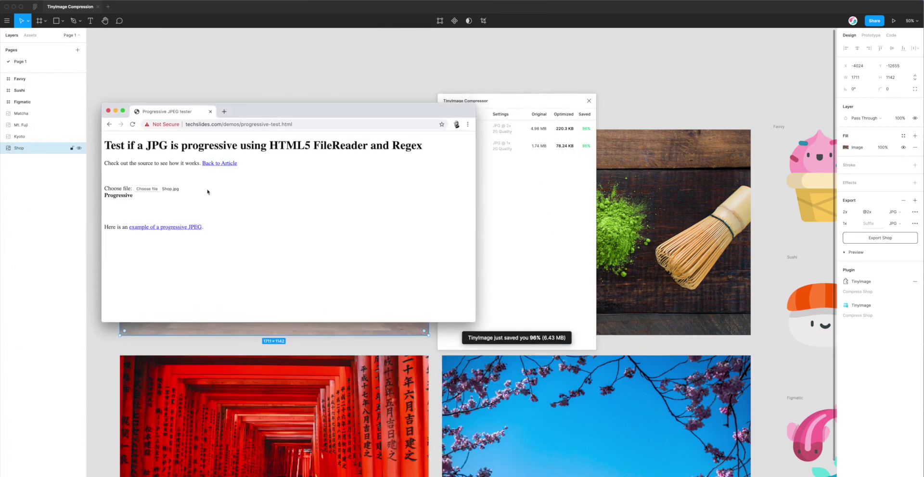
pyautogui.moveTo(136, 198); pyautogui.dragTo(105, 193)
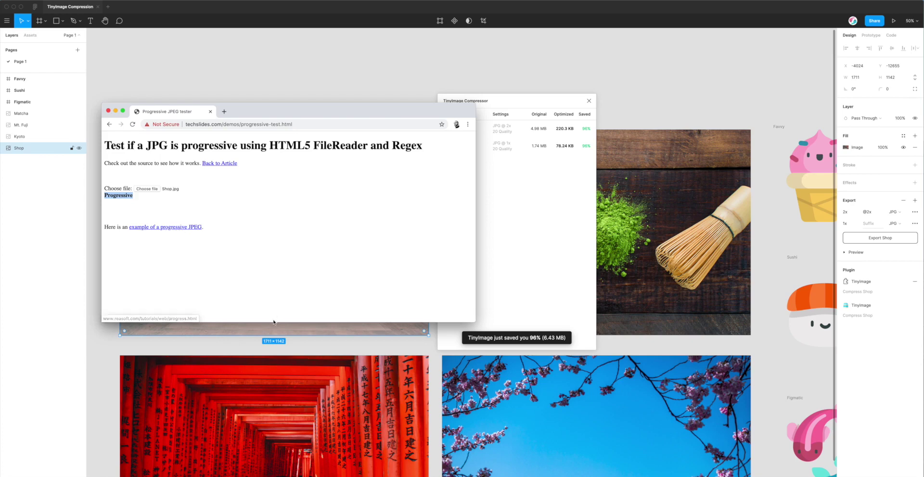
# Step: Enlarge the browser window, examine the tester's linked progressive JPEG example and return to the Shop.jpg test result
pyautogui.moveTo(271, 320); pyautogui.dragTo(279, 407)
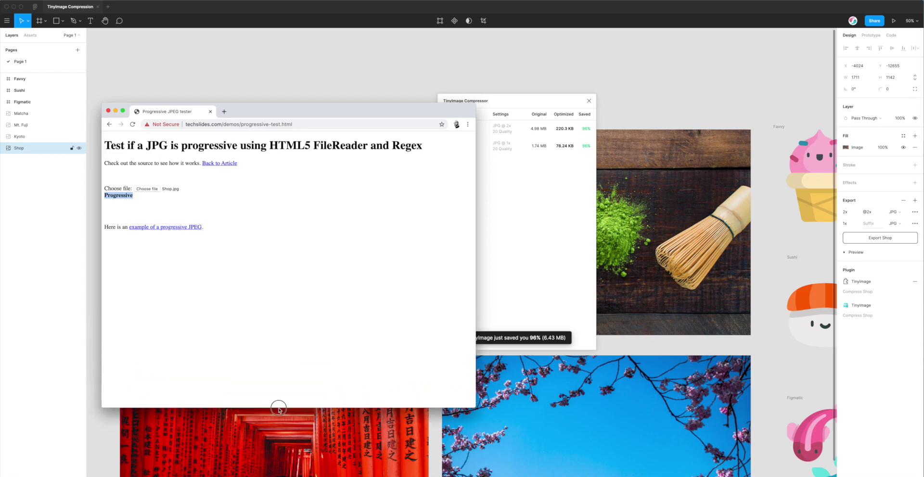
pyautogui.click(180, 228)
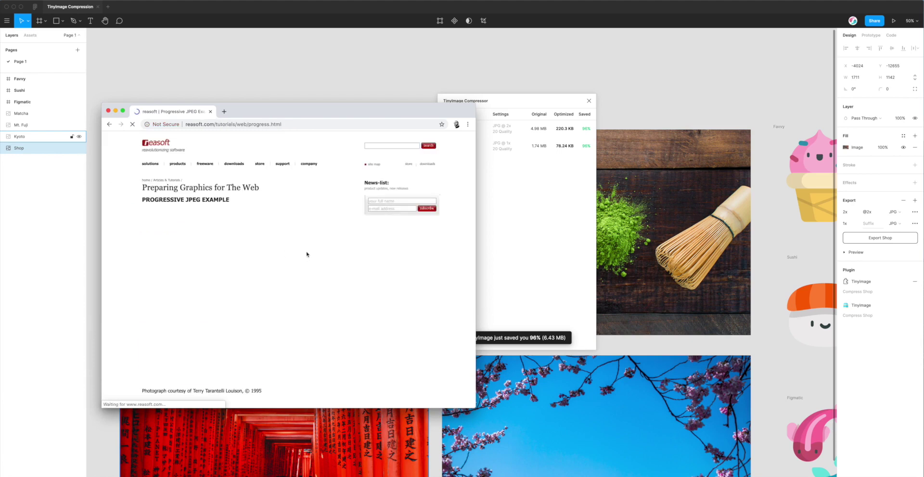
pyautogui.scroll(-1, 309, 256)
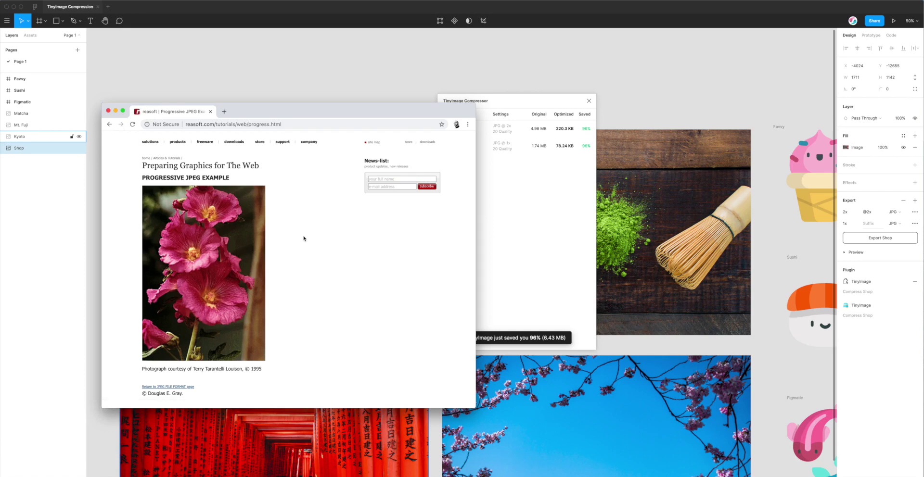
pyautogui.scroll(-3, 304, 238)
pyautogui.scroll(5, 305, 237)
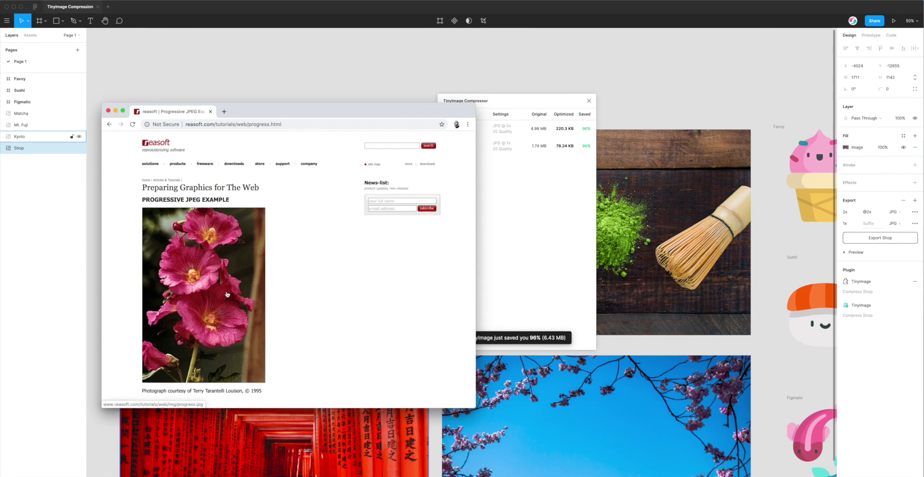
pyautogui.scroll(-2, 293, 278)
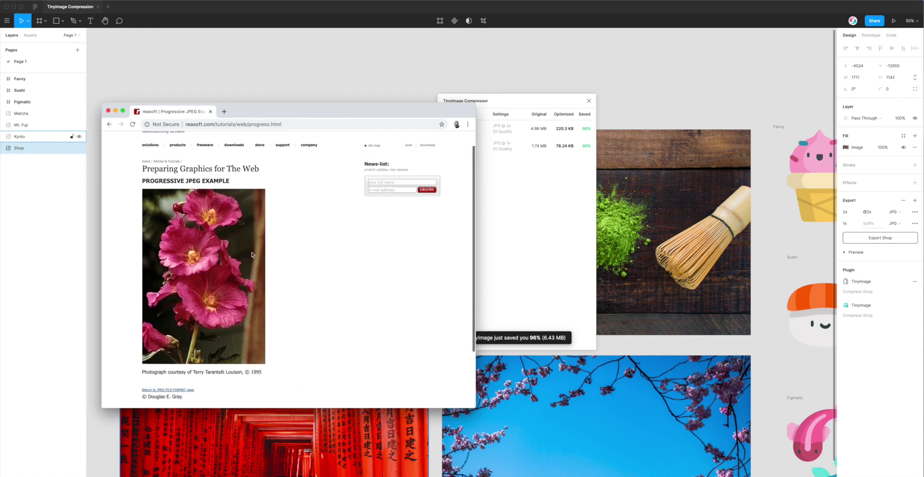
pyautogui.click(109, 124)
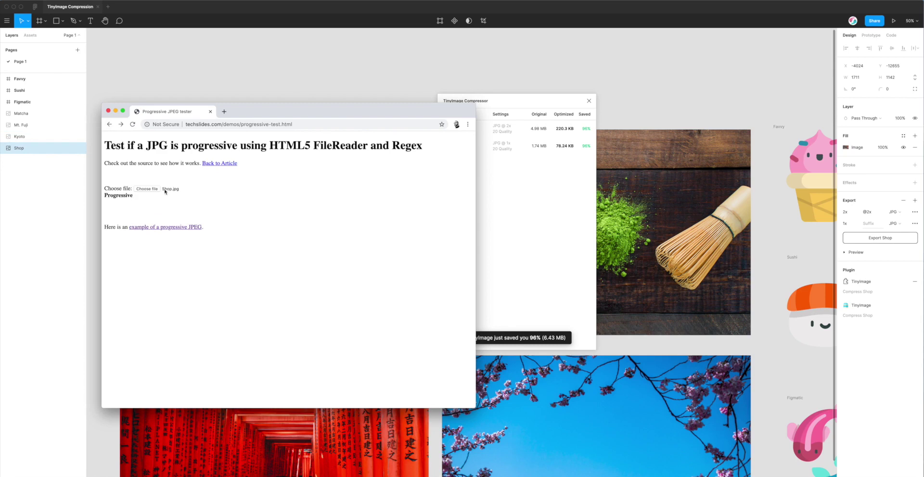
pyautogui.doubleClick(125, 196)
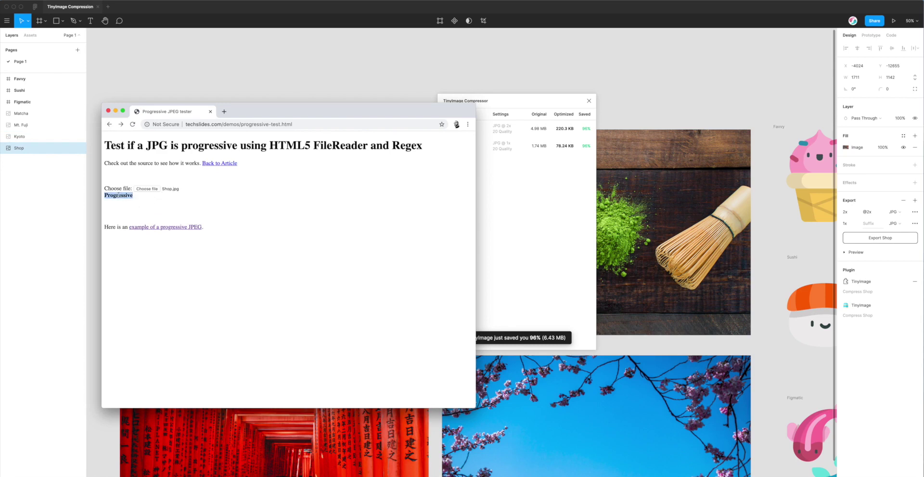
# Step: Minimize Chrome to return to Figma, close the TinyImage Compressor results and deselect the Shop photo
pyautogui.click(115, 112)
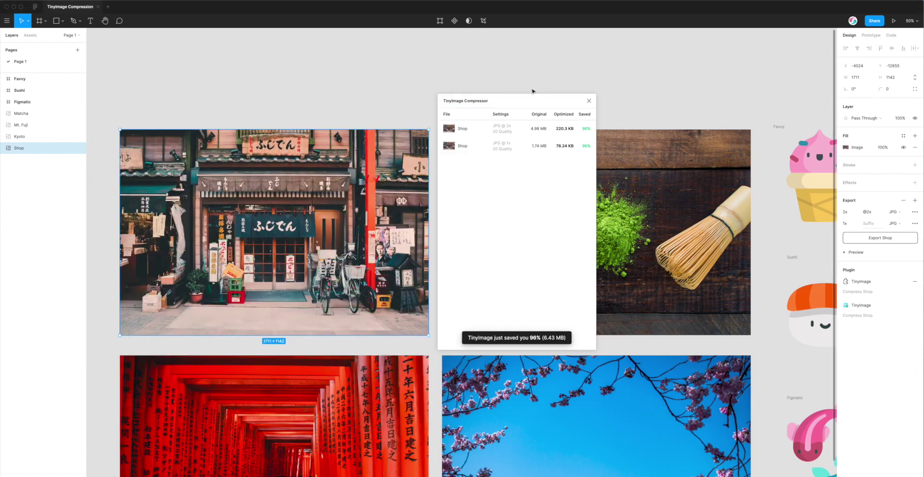
pyautogui.moveTo(531, 99); pyautogui.dragTo(521, 104)
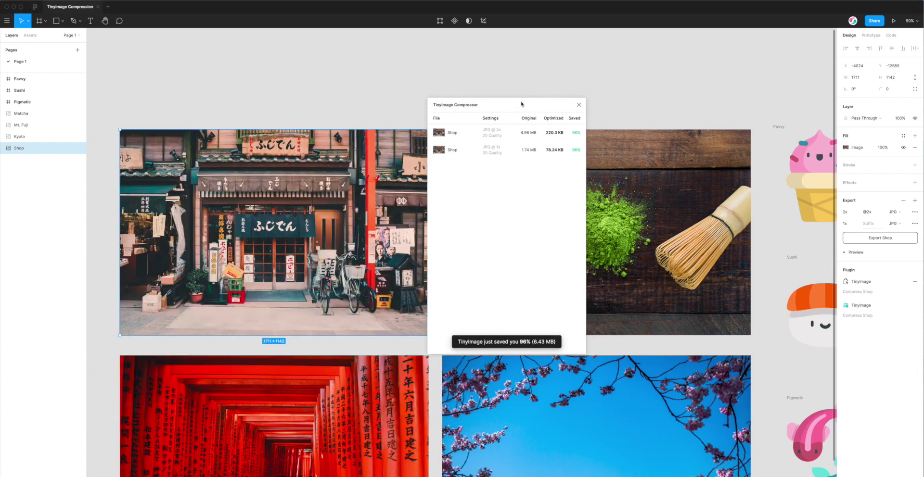
pyautogui.click(579, 105)
pyautogui.click(565, 103)
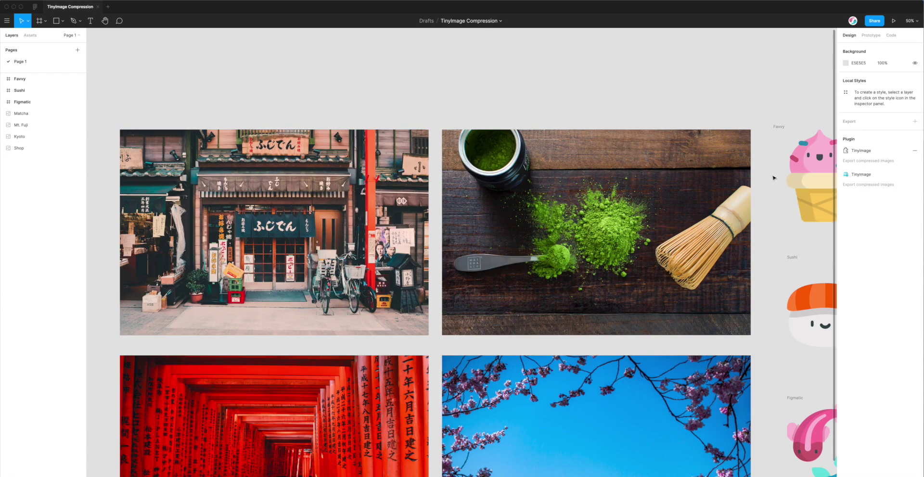
# Step: Run TinyImage for all exportable images on the page and set the overall compression quality to 50
pyautogui.click(855, 177)
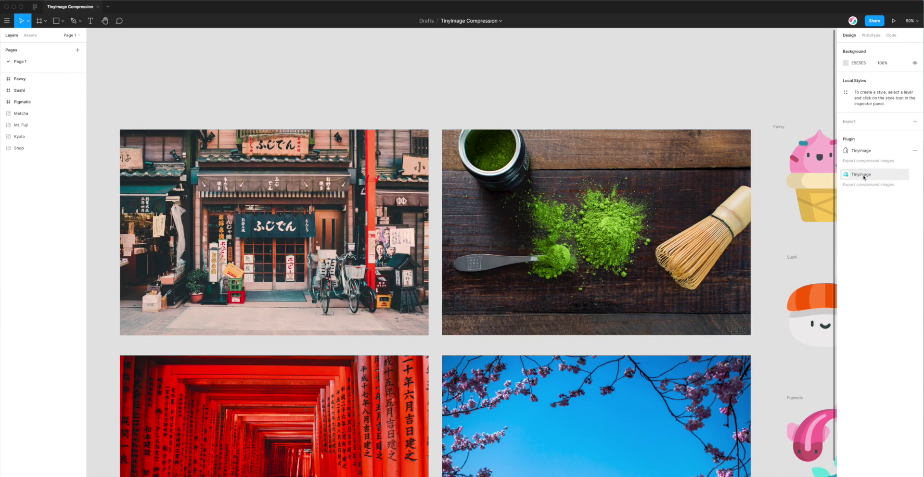
pyautogui.moveTo(483, 109)
pyautogui.mouseDown()
pyautogui.moveTo(501, 118)
pyautogui.moveTo(489, 109)
pyautogui.mouseUp()
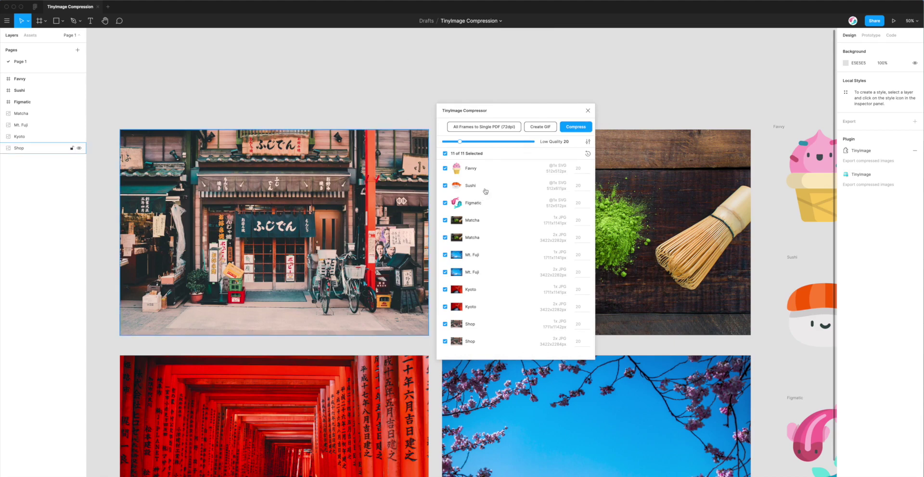
pyautogui.moveTo(460, 142); pyautogui.dragTo(488, 141)
# Step: Exclude Favvy, Sushi and Figmatic, compress the remaining JPG exports and save the ZIP to the Desktop
pyautogui.click(469, 169)
pyautogui.click(469, 186)
pyautogui.click(469, 203)
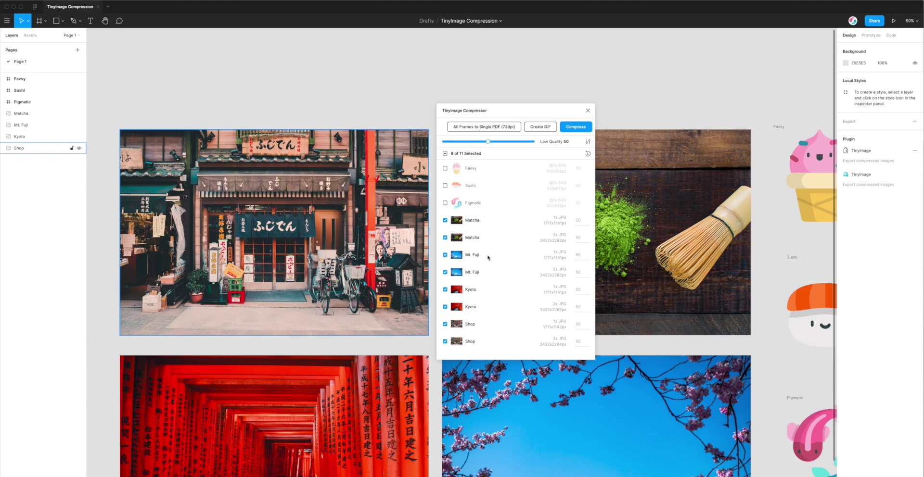
pyautogui.click(573, 128)
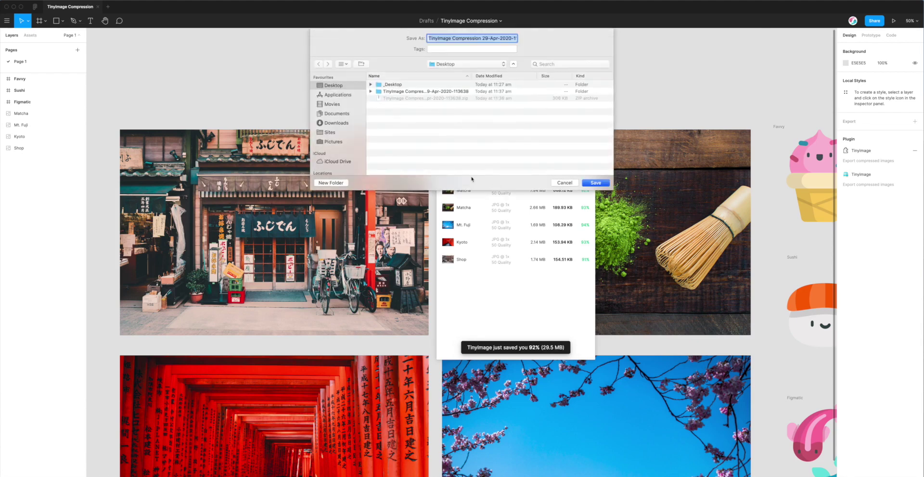
pyautogui.click(595, 183)
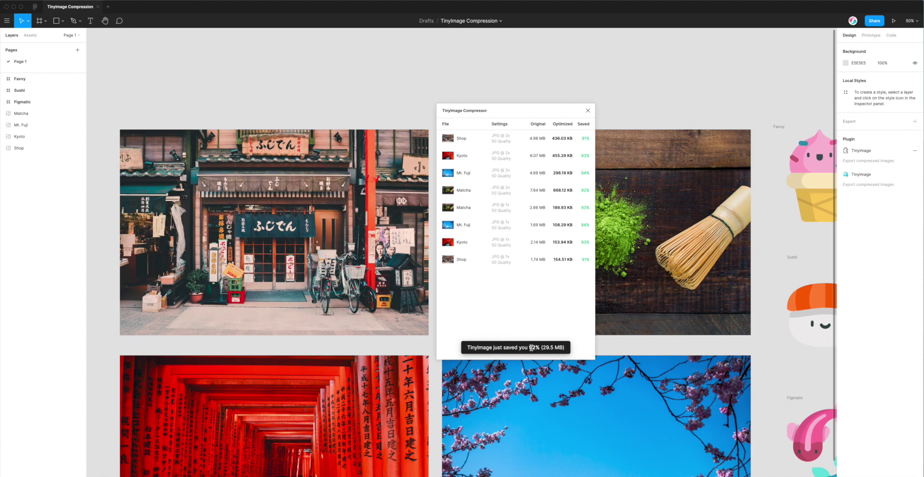
# Step: Examine the total savings in the compression summary and move the TinyImage Compressor window slightly higher
pyautogui.doubleClick(532, 347)
pyautogui.click(545, 345)
pyautogui.click(549, 347)
pyautogui.doubleClick(548, 348)
pyautogui.click(552, 347)
pyautogui.moveTo(563, 348); pyautogui.dragTo(544, 347)
pyautogui.click(504, 303)
pyautogui.moveTo(497, 121); pyautogui.dragTo(497, 106)
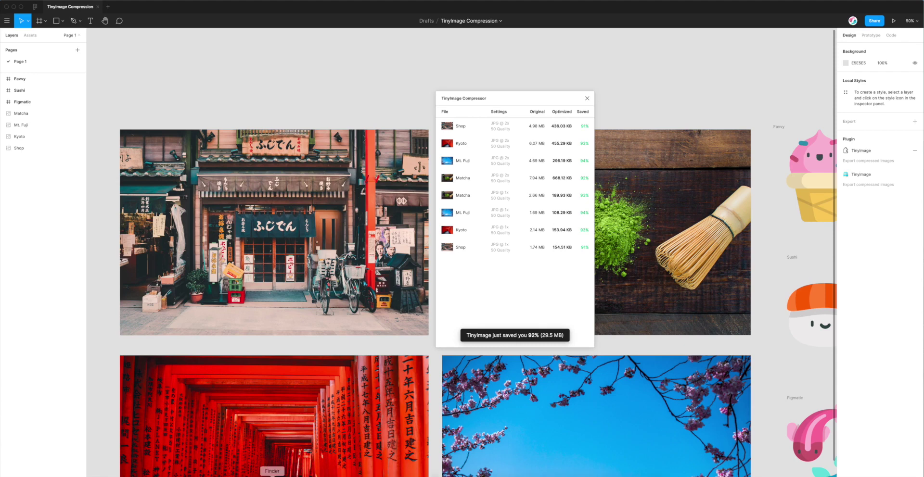
pyautogui.click(272, 476)
pyautogui.click(532, 237)
pyautogui.doubleClick(532, 236)
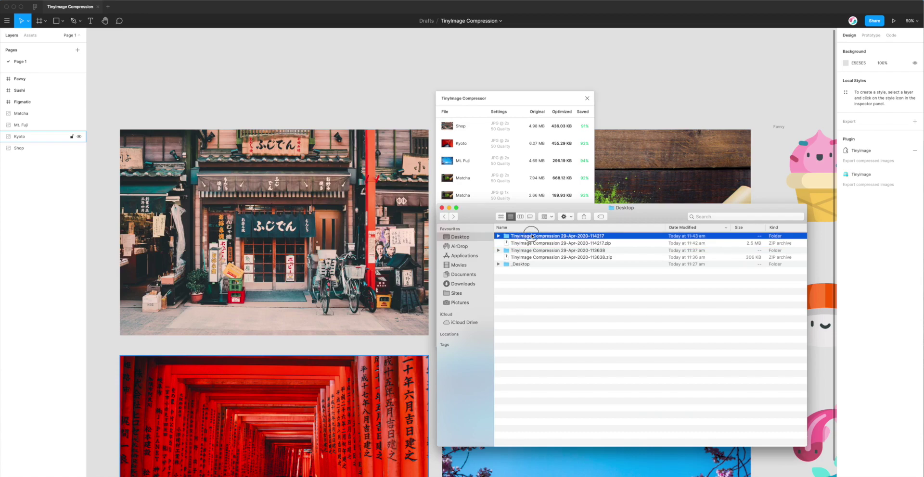
pyautogui.doubleClick(531, 235)
pyautogui.click(524, 237)
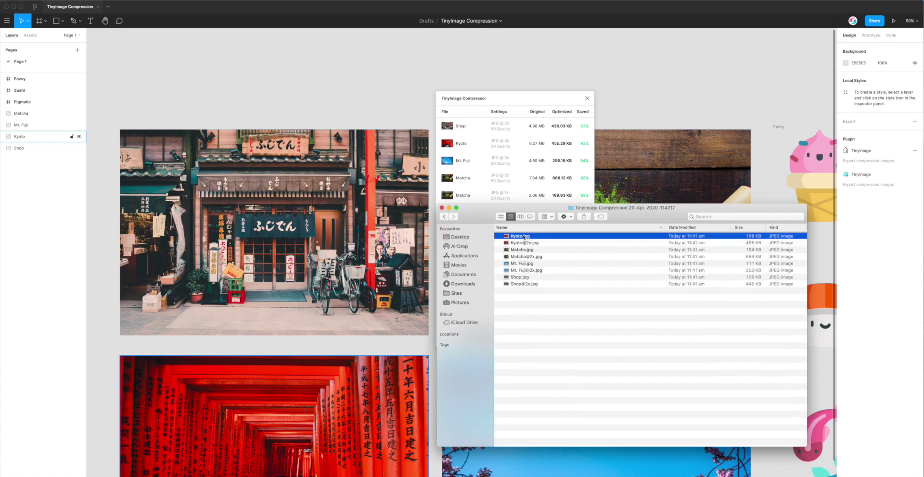
pyautogui.press('space')
pyautogui.press('Down')
pyautogui.press('Down')
pyautogui.press('Down')
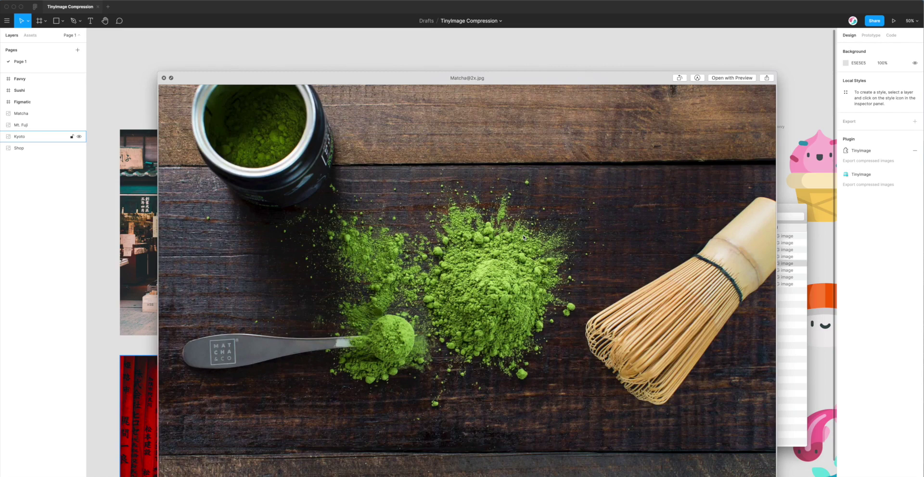
pyautogui.press('Down')
pyautogui.press('Down')
pyautogui.press('Down')
pyautogui.press('Down')
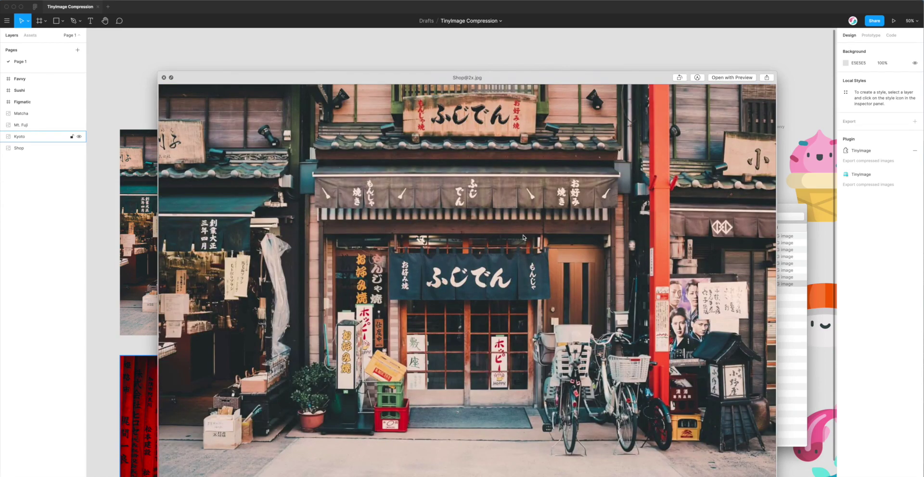
pyautogui.moveTo(521, 82); pyautogui.dragTo(501, 42)
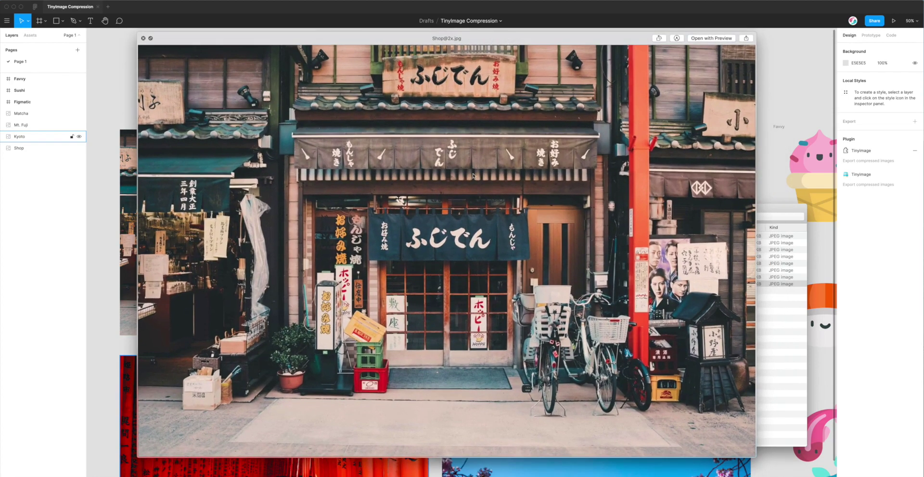
pyautogui.press('space')
# Step: Return to Figma and move the TinyImage Compressor results window further over the Matcha photo to review the savings
pyautogui.click(530, 120)
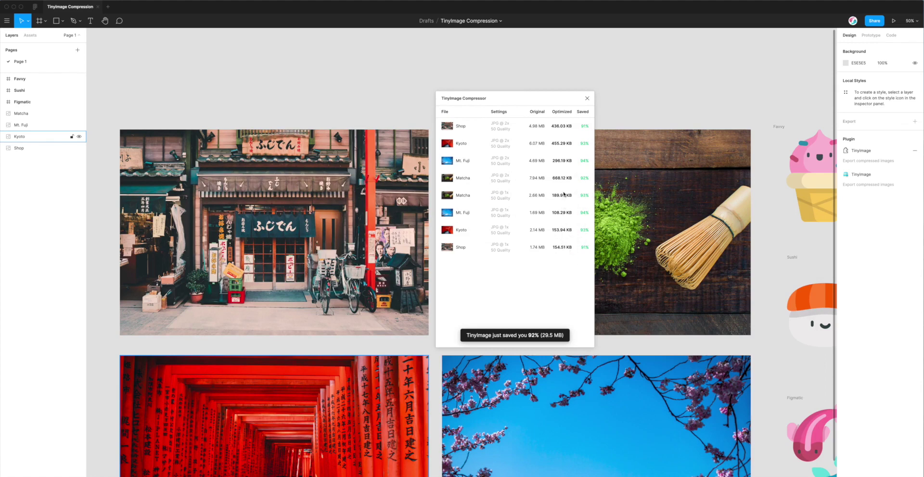
pyautogui.moveTo(530, 102); pyautogui.dragTo(547, 103)
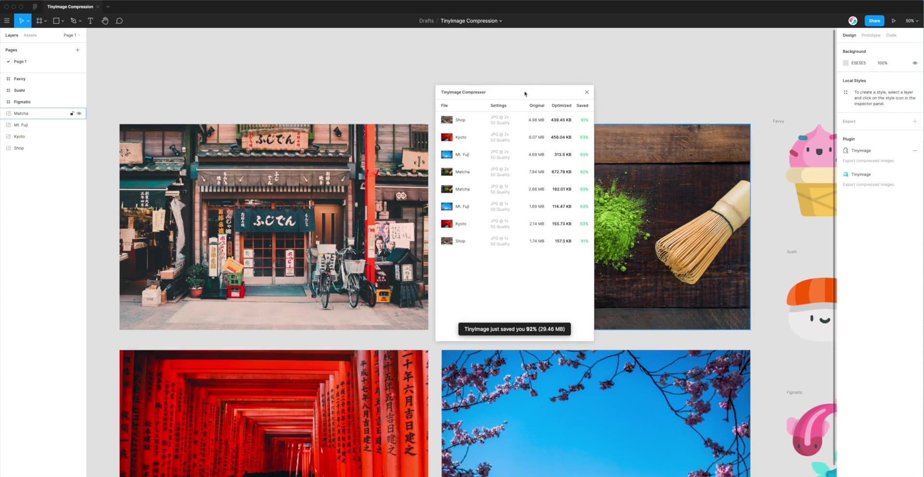
pyautogui.moveTo(518, 95); pyautogui.dragTo(542, 95)
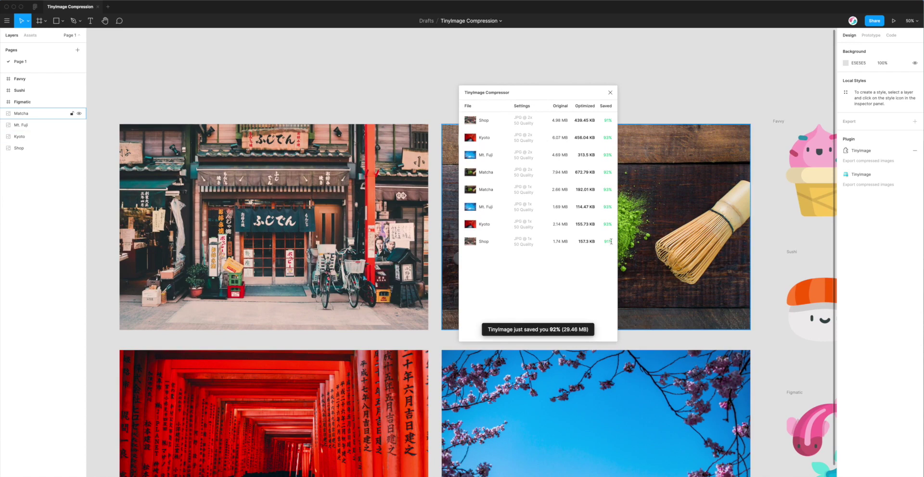
pyautogui.moveTo(568, 95); pyautogui.dragTo(581, 94)
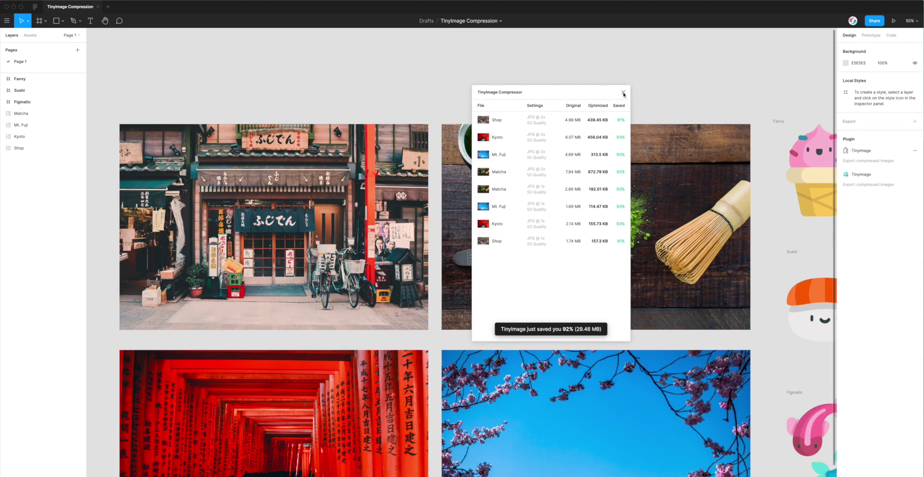